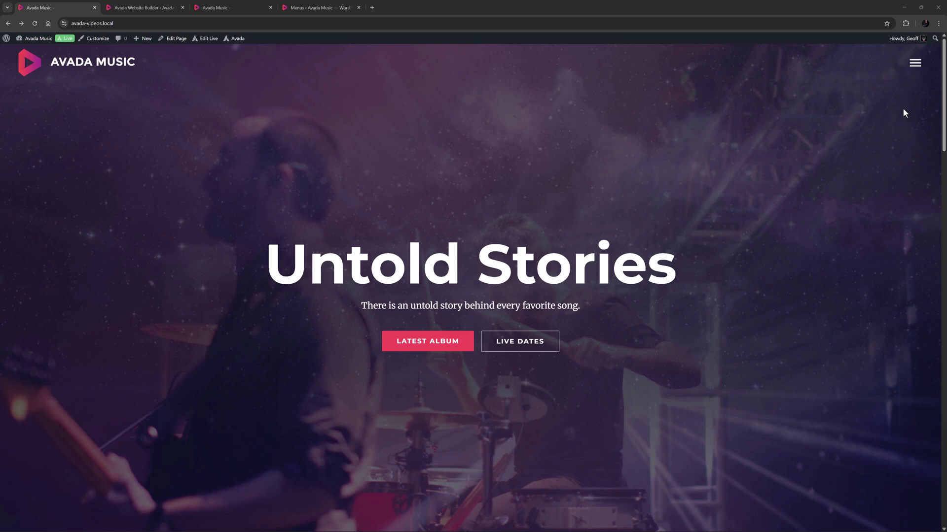
- Test the site's full-screen navigation menu, then open the right-side push menu
{"action": "left_click", "coordinate": [914, 69]}
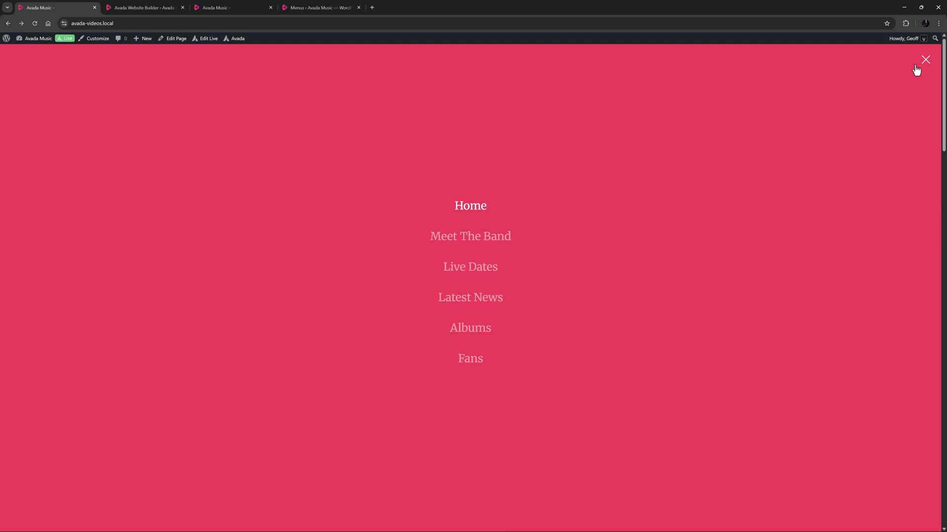
{"action": "left_click", "coordinate": [924, 63]}
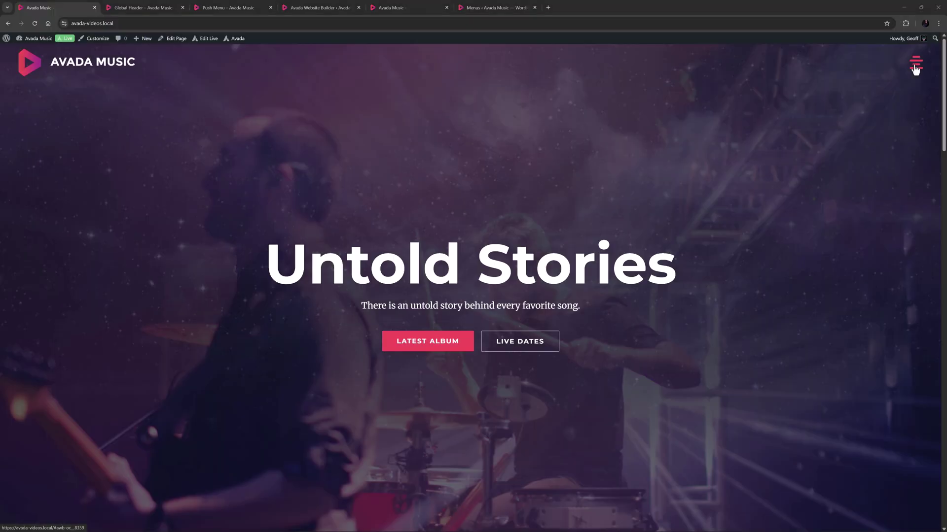
{"action": "left_click", "coordinate": [916, 63]}
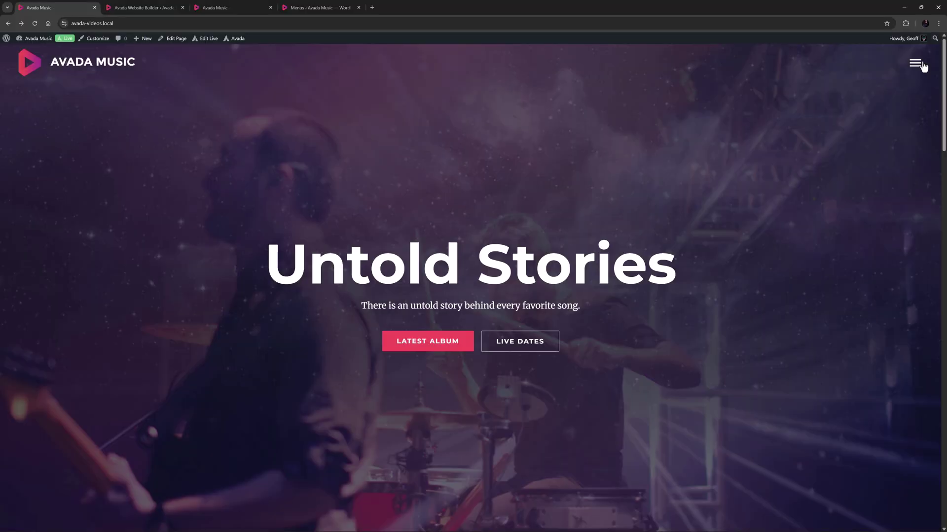
- Open the Off Canvas admin page in a new tab and name the new off canvas 'Push Menu'
{"action": "left_click", "coordinate": [112, 9]}
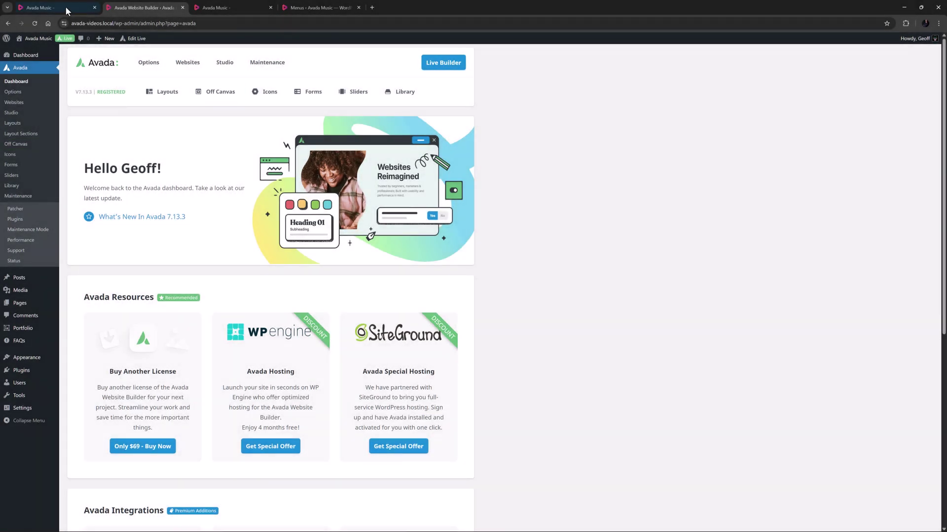
{"action": "left_click", "coordinate": [65, 6]}
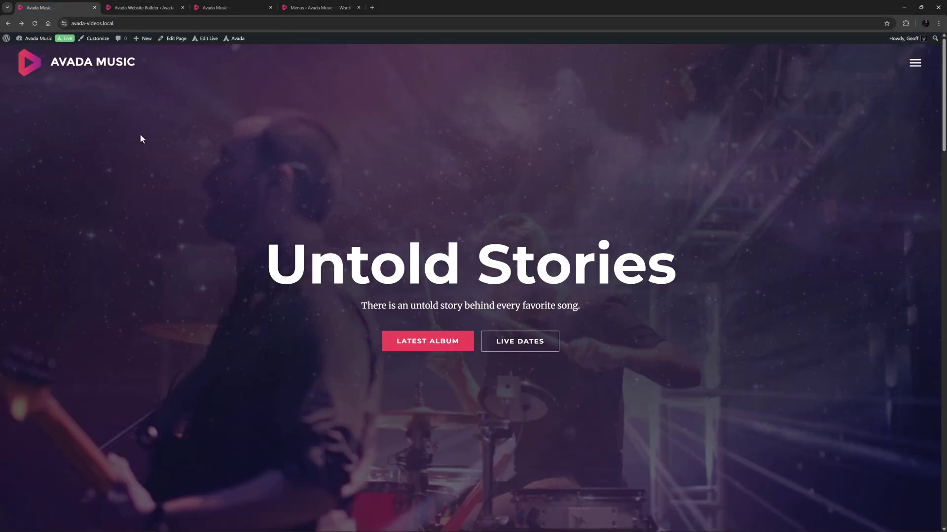
{"action": "mouse_move", "coordinate": [237, 40]}
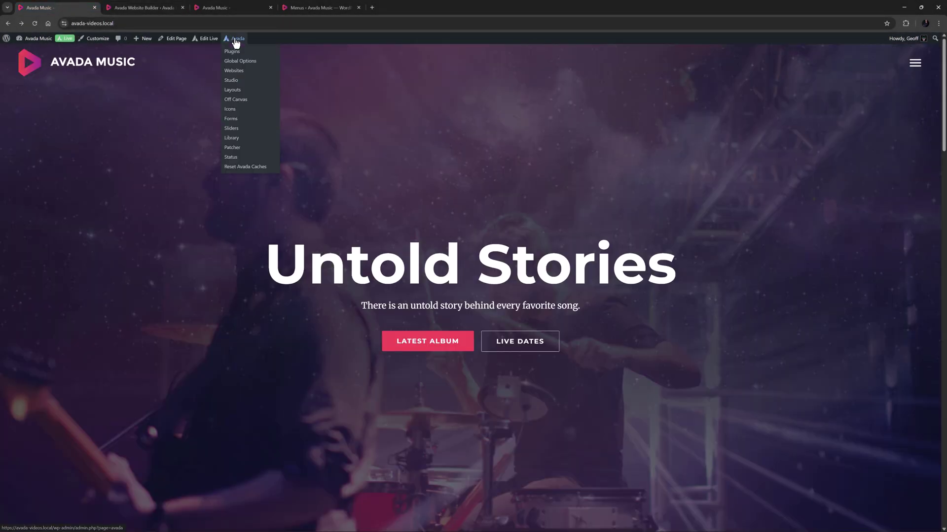
{"action": "middle_click", "coordinate": [236, 104]}
{"action": "left_click", "coordinate": [142, 4]}
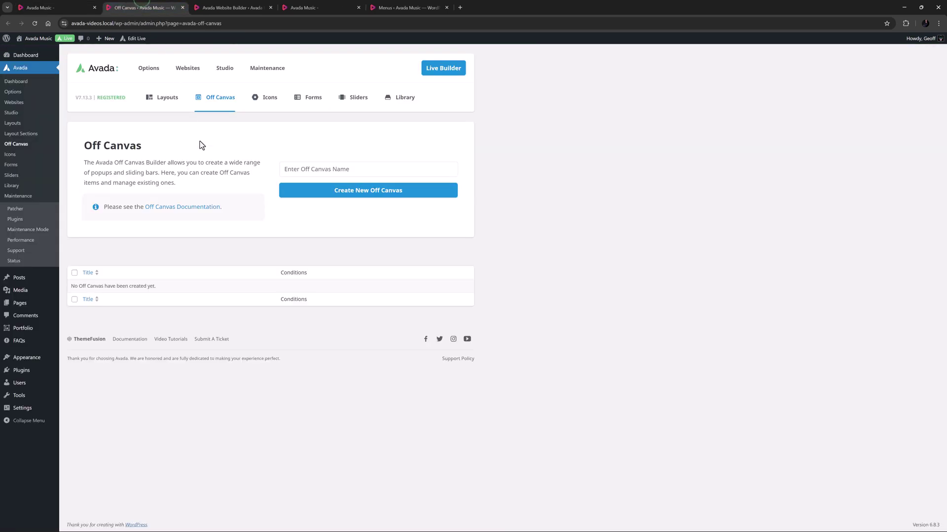
{"action": "left_click", "coordinate": [302, 168]}
{"action": "type", "text": "Push Menu"}
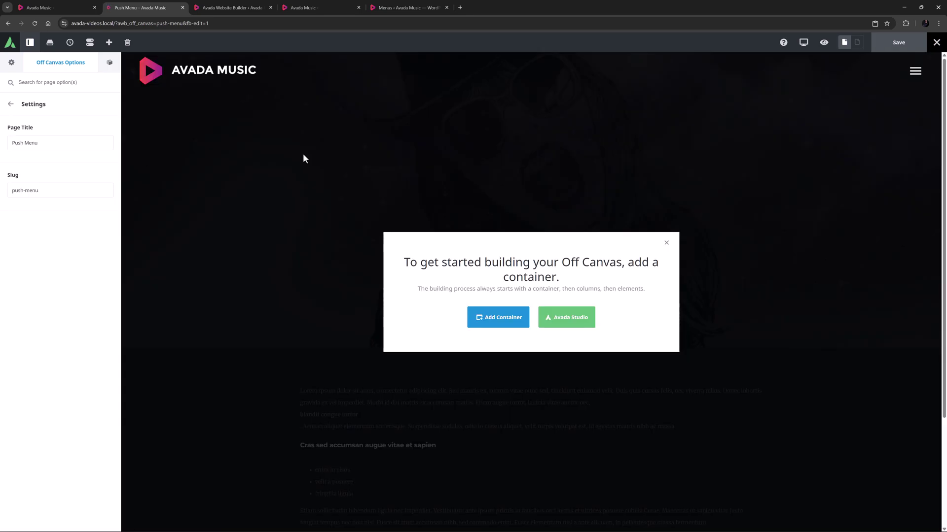
- Browse Avada Studio's Sliding Bar and Push templates without importing, then add a container
{"action": "left_click", "coordinate": [568, 322]}
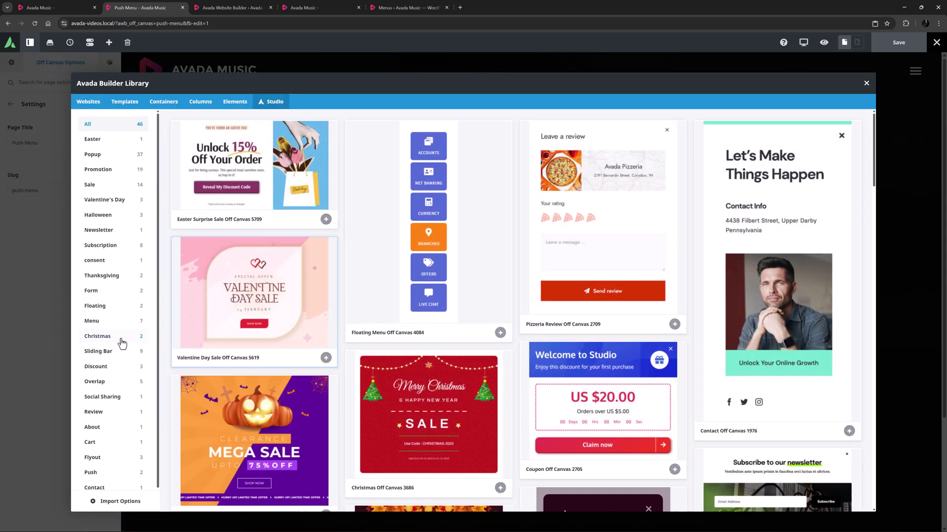
{"action": "left_click", "coordinate": [109, 352]}
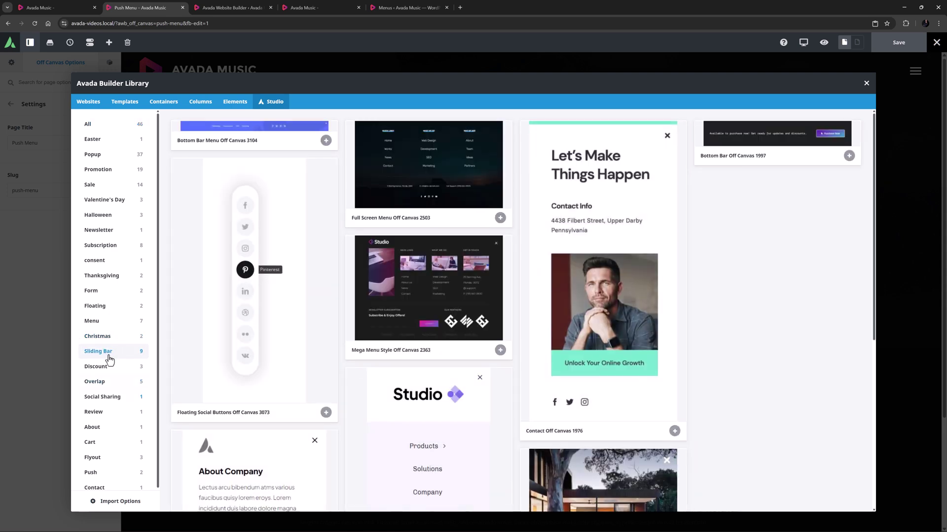
{"action": "left_click", "coordinate": [95, 472]}
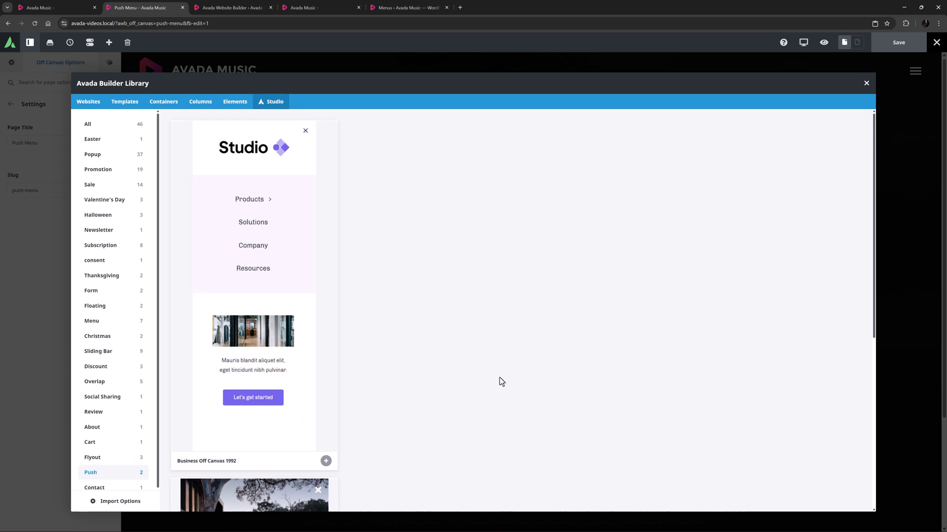
{"action": "left_click", "coordinate": [866, 83]}
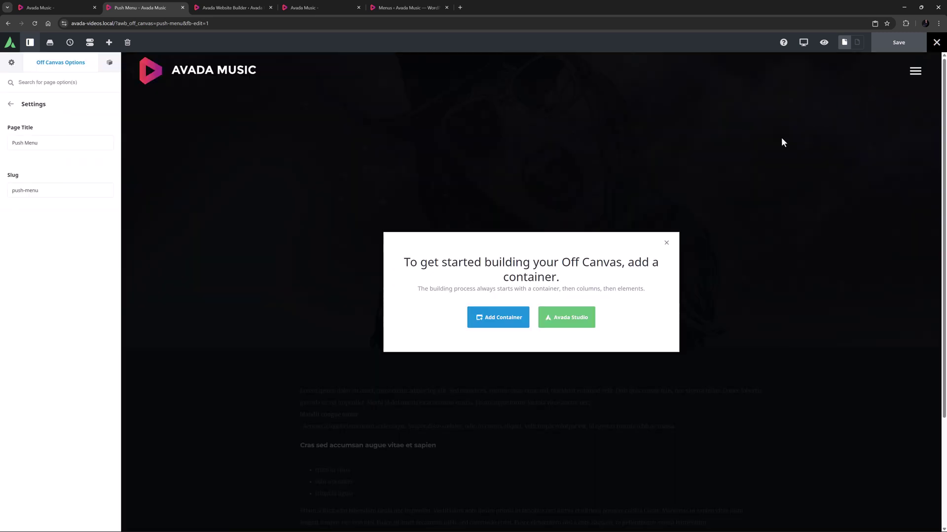
{"action": "left_click", "coordinate": [492, 325]}
- Add a 1/1 column, then make the off canvas a right-side Sliding Bar with Push transition
{"action": "left_click", "coordinate": [218, 163]}
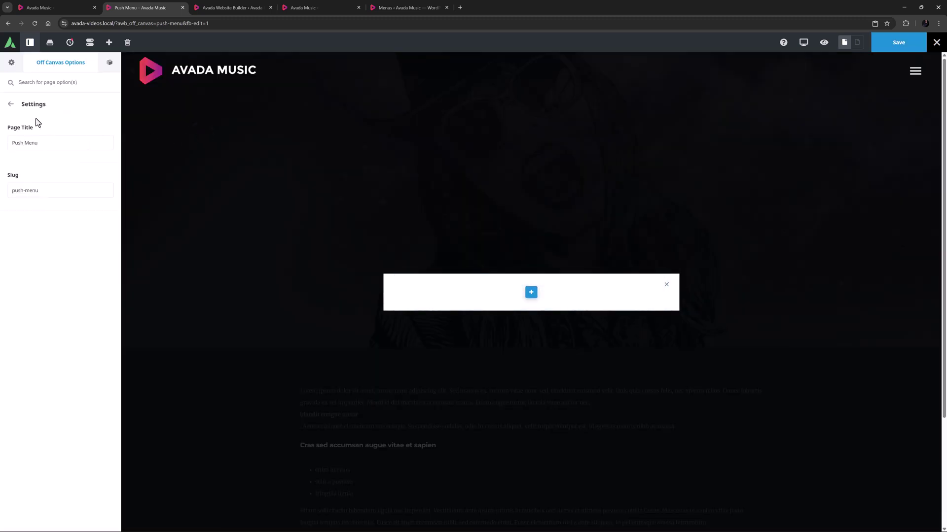
{"action": "left_click", "coordinate": [11, 105]}
{"action": "left_click", "coordinate": [22, 143]}
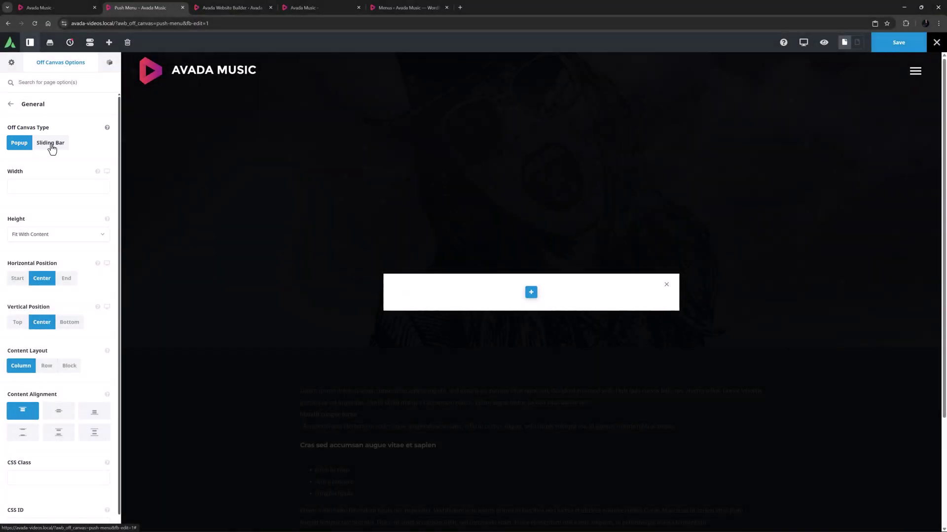
{"action": "left_click", "coordinate": [51, 143]}
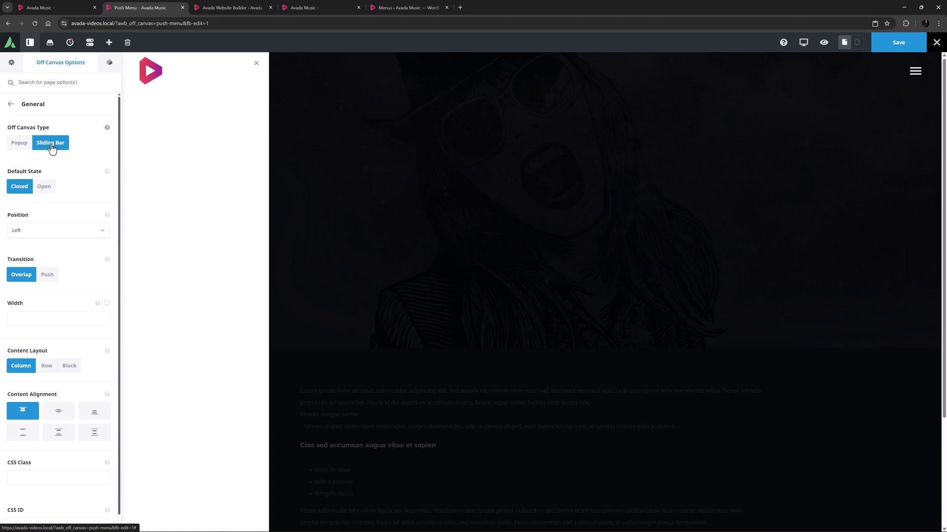
{"action": "left_click", "coordinate": [38, 232]}
{"action": "left_click", "coordinate": [30, 255]}
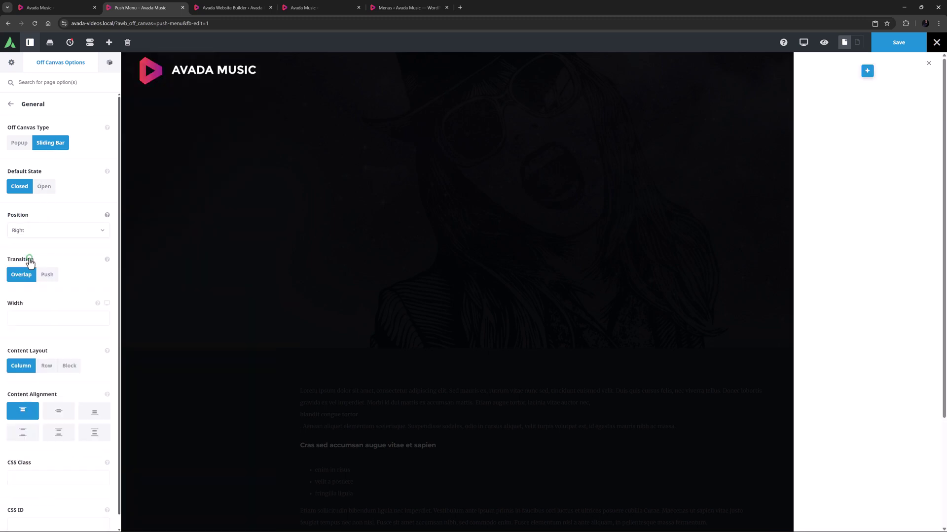
{"action": "left_click", "coordinate": [41, 231]}
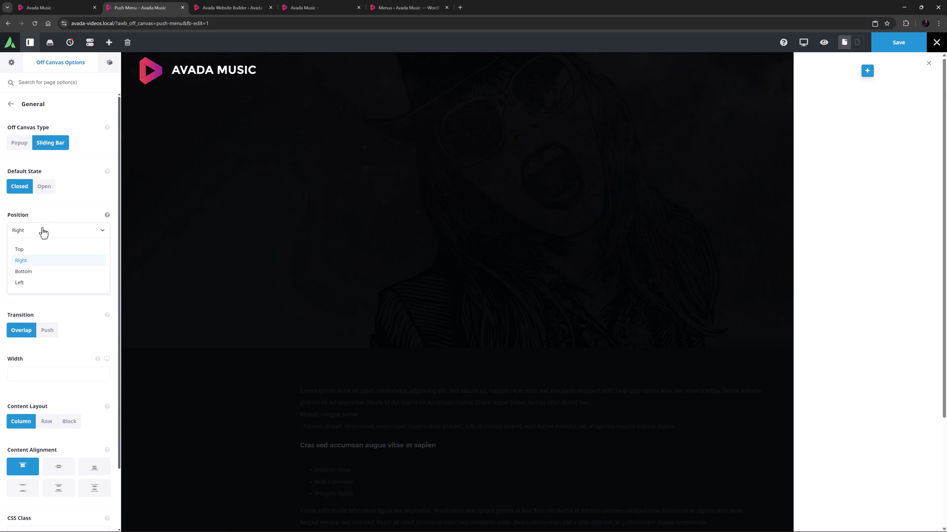
{"action": "left_click", "coordinate": [43, 232]}
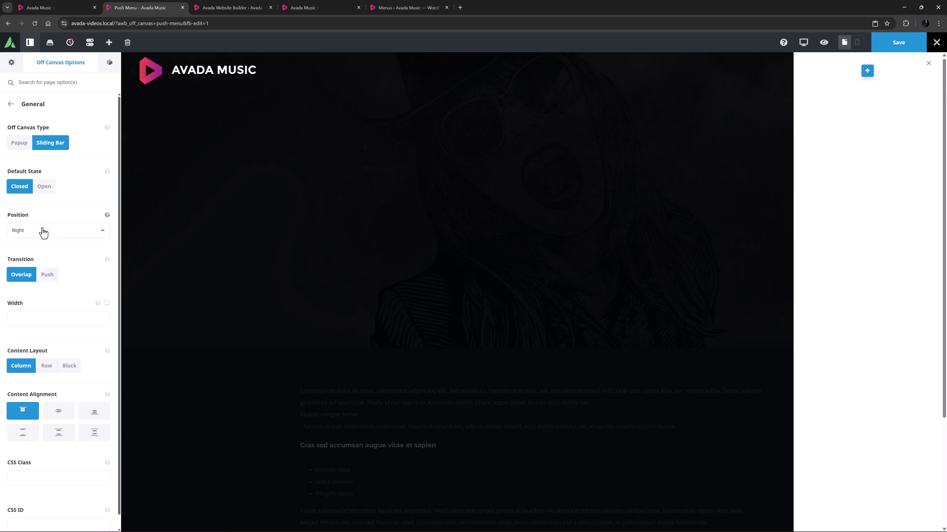
{"action": "left_click", "coordinate": [46, 278]}
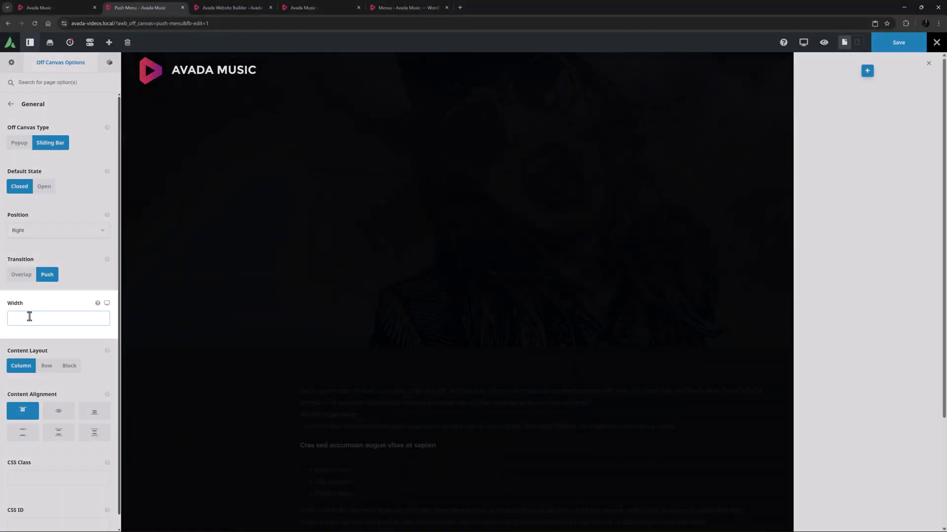
- Set the sliding bar width to 420px on desktop and 100% on mobile
{"action": "left_click", "coordinate": [30, 316]}
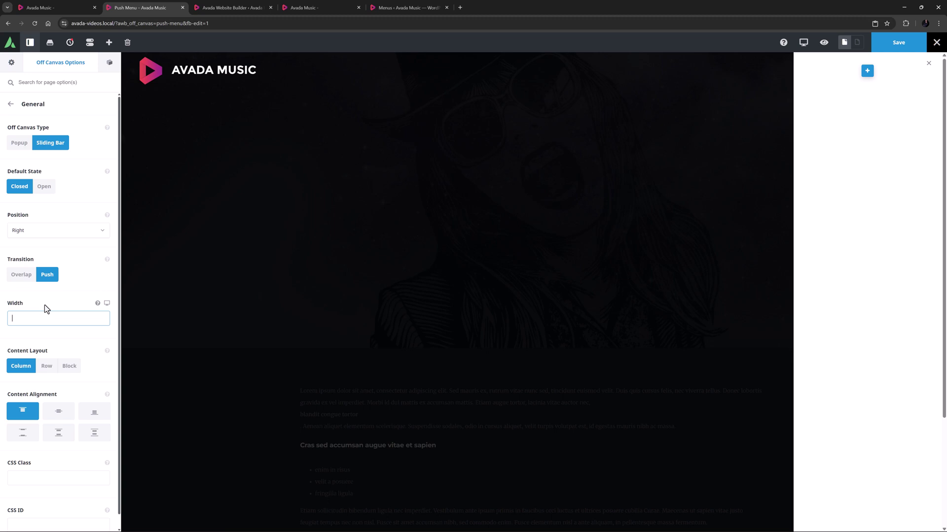
{"action": "type", "text": "420px"}
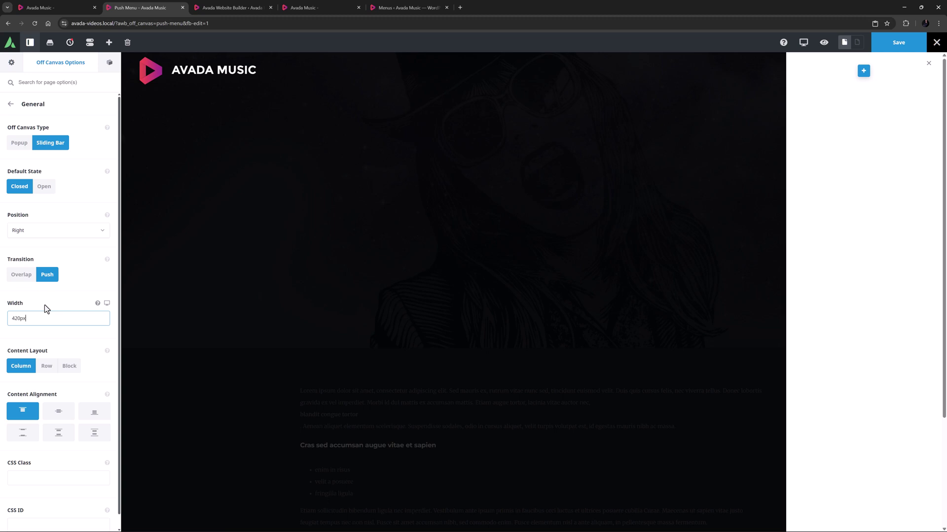
{"action": "left_click", "coordinate": [107, 303]}
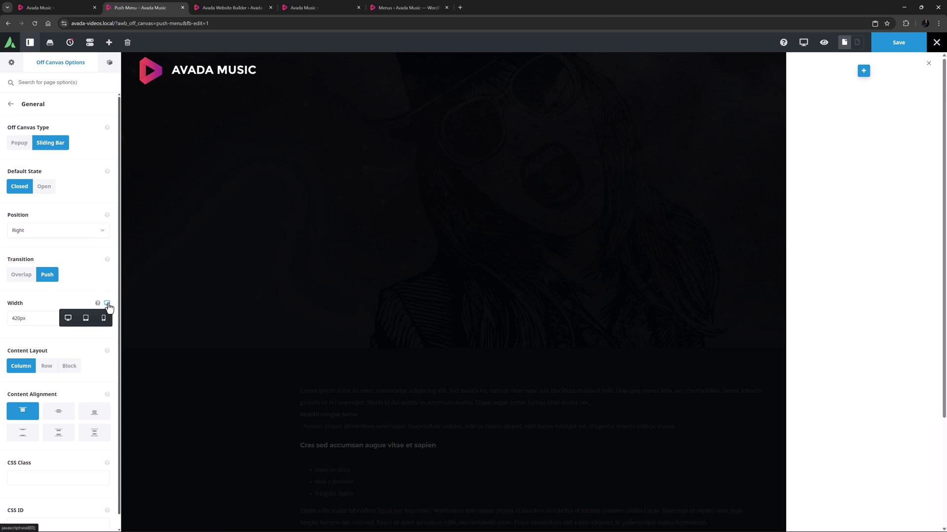
{"action": "left_click", "coordinate": [104, 318]}
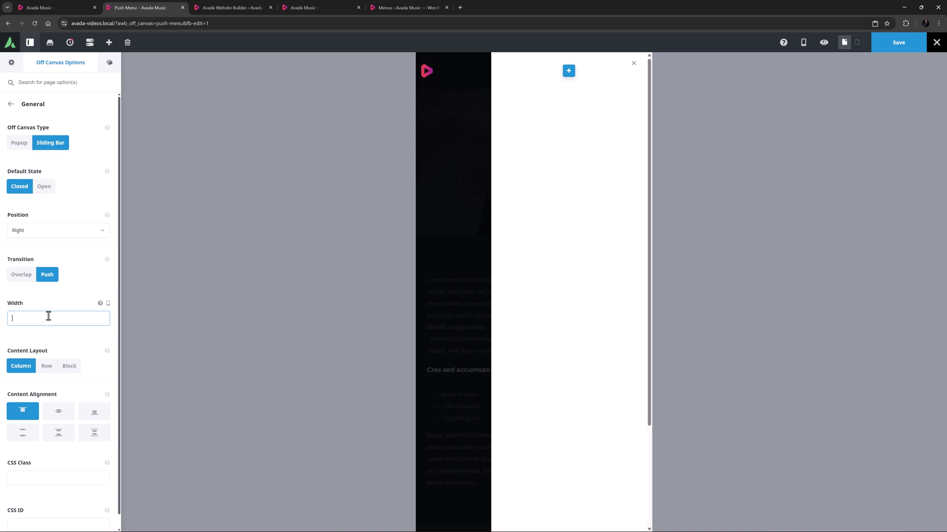
{"action": "type", "text": "100%"}
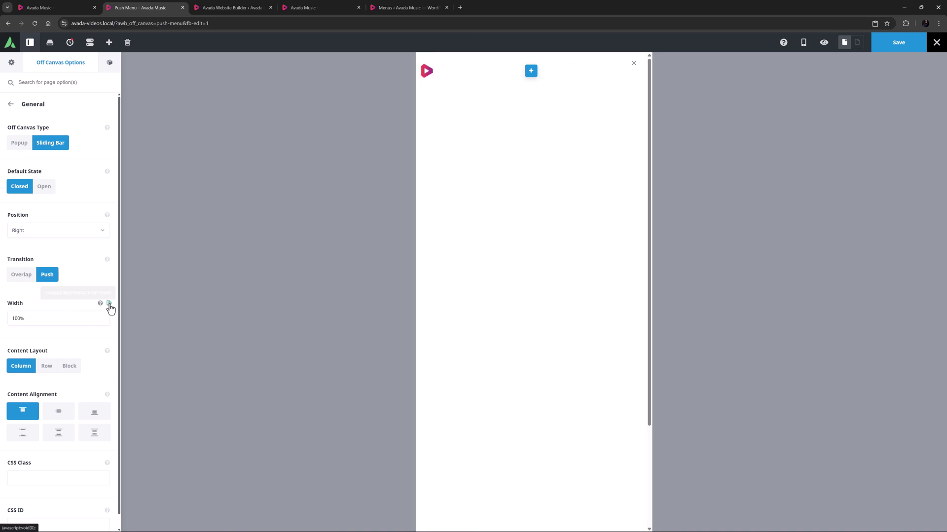
{"action": "left_click", "coordinate": [108, 303]}
{"action": "left_click", "coordinate": [67, 318]}
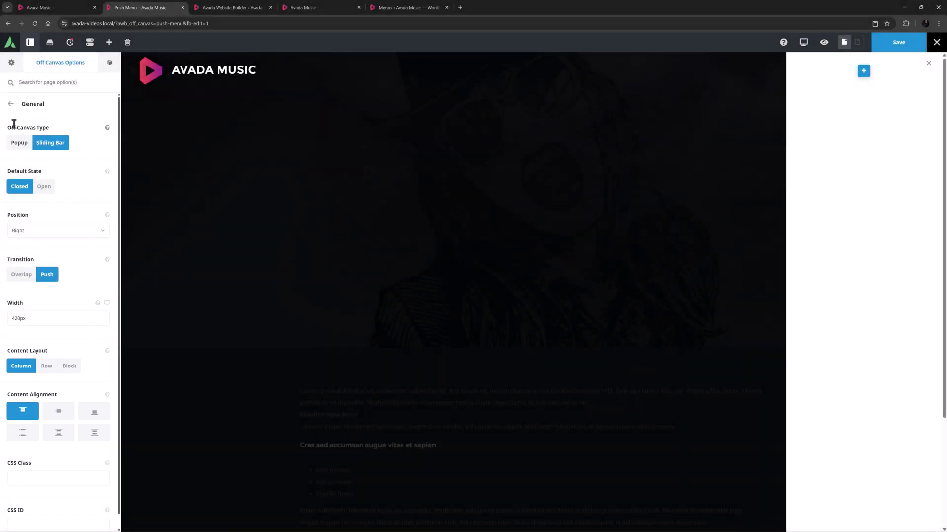
- Set the off canvas Design background colour to the global Color 8 swatch
{"action": "left_click", "coordinate": [10, 104]}
{"action": "left_click", "coordinate": [23, 158]}
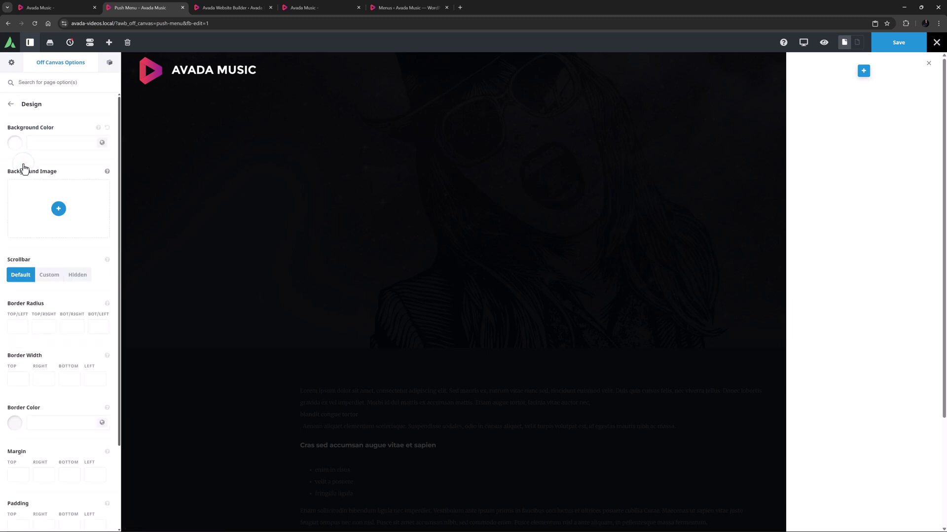
{"action": "left_click", "coordinate": [102, 143]}
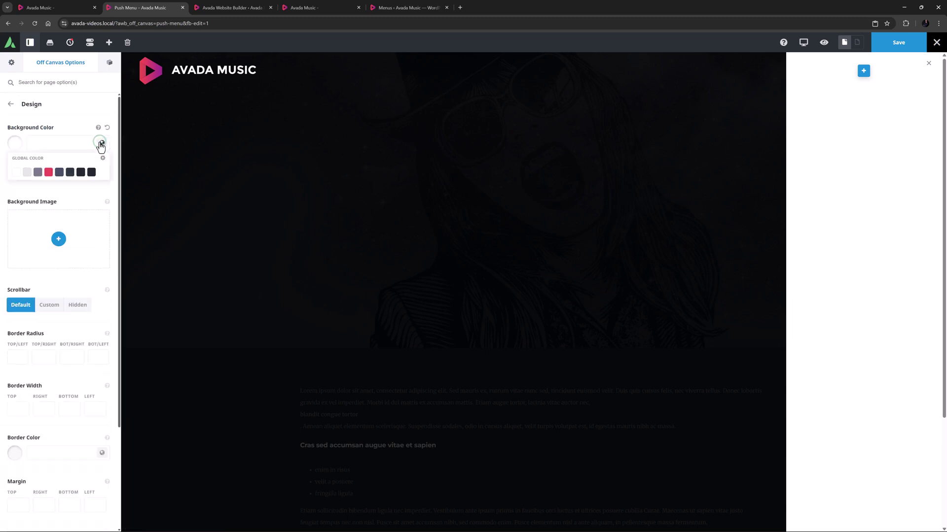
{"action": "left_click", "coordinate": [92, 172]}
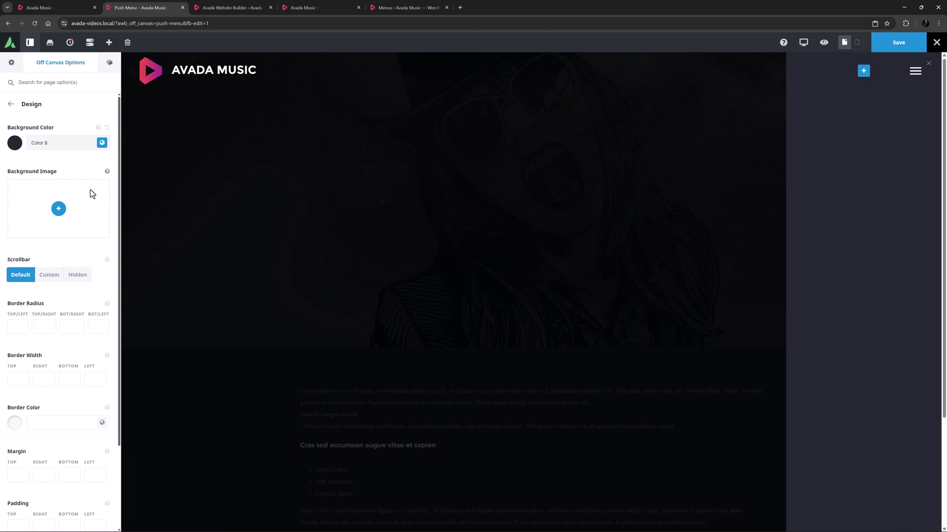
- Set Close On Overlay Click, Close With ESC Key and Close Button to No
{"action": "left_click", "coordinate": [12, 105]}
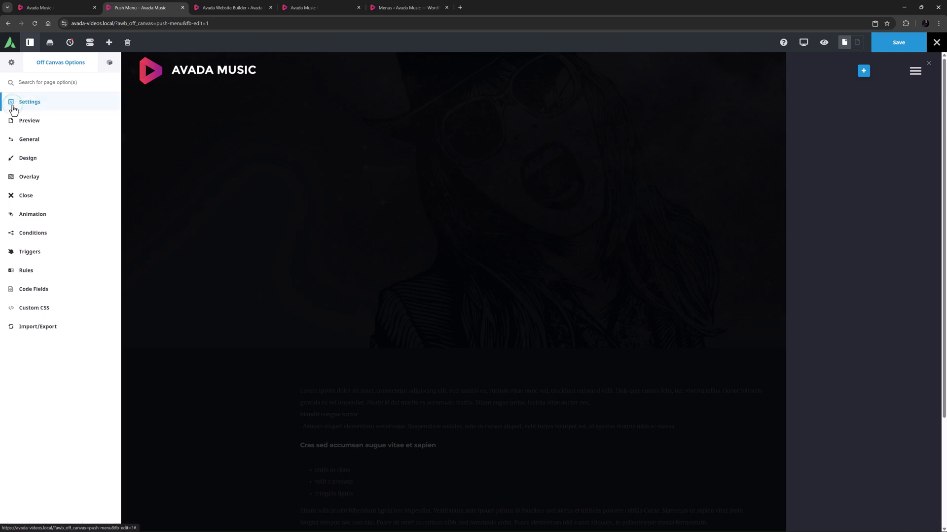
{"action": "left_click", "coordinate": [25, 177]}
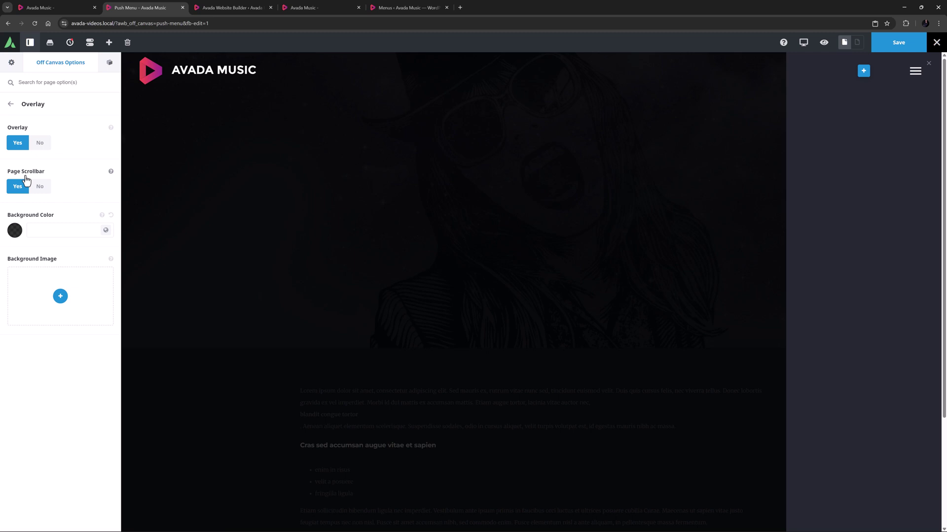
{"action": "left_click", "coordinate": [10, 104]}
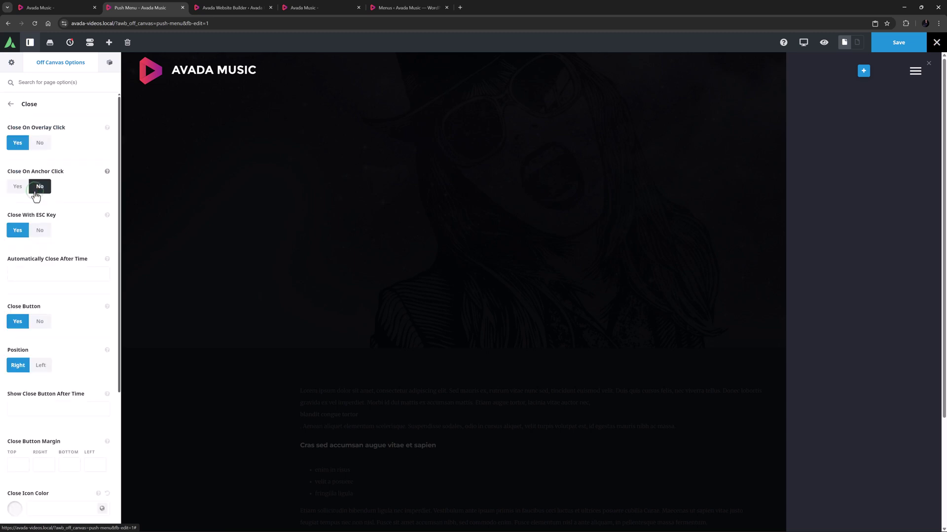
{"action": "left_click", "coordinate": [40, 142]}
{"action": "left_click", "coordinate": [40, 231]}
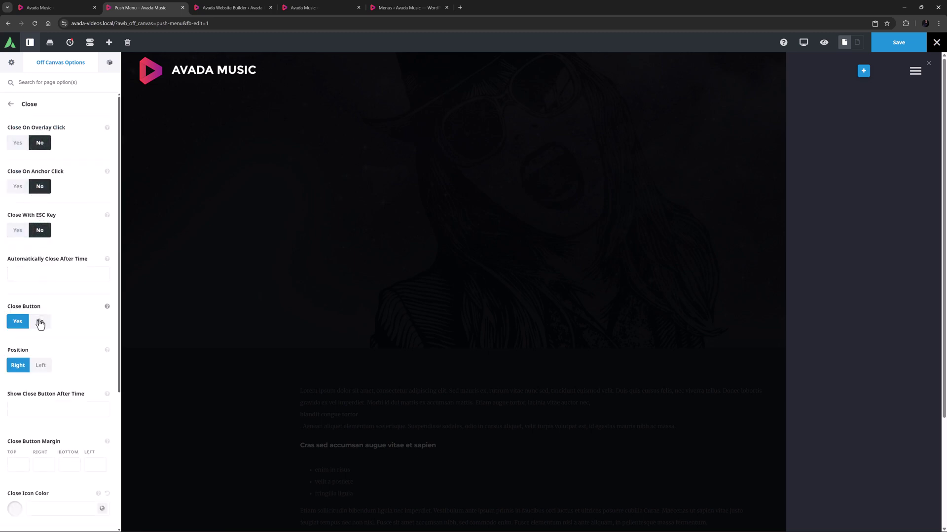
{"action": "left_click", "coordinate": [39, 323]}
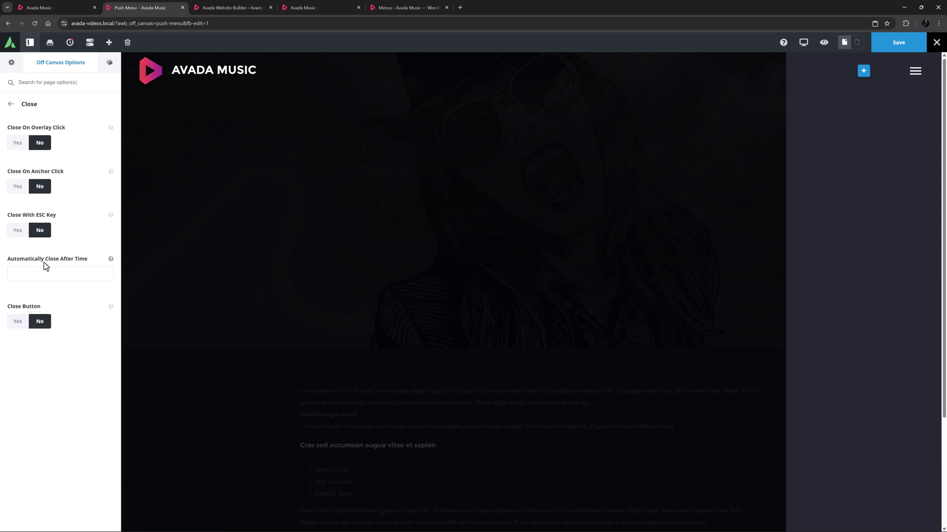
- Review the Animation, Conditions, Triggers and Rules settings, leaving their defaults
{"action": "left_click", "coordinate": [10, 104]}
{"action": "left_click", "coordinate": [47, 217]}
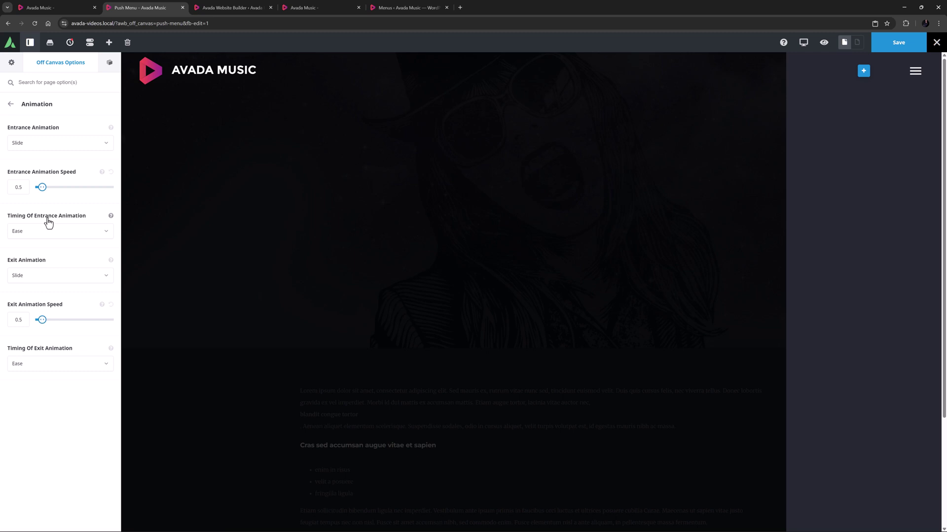
{"action": "left_click", "coordinate": [10, 104]}
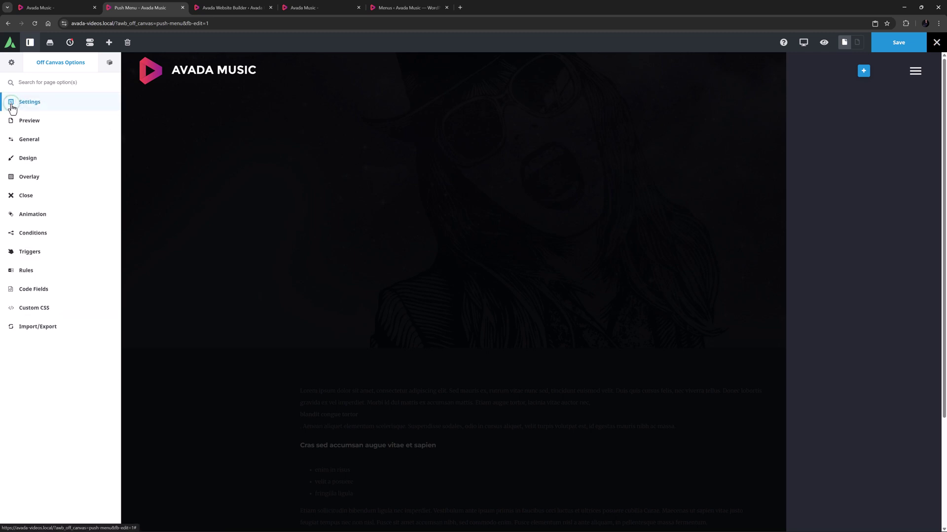
{"action": "left_click", "coordinate": [32, 236]}
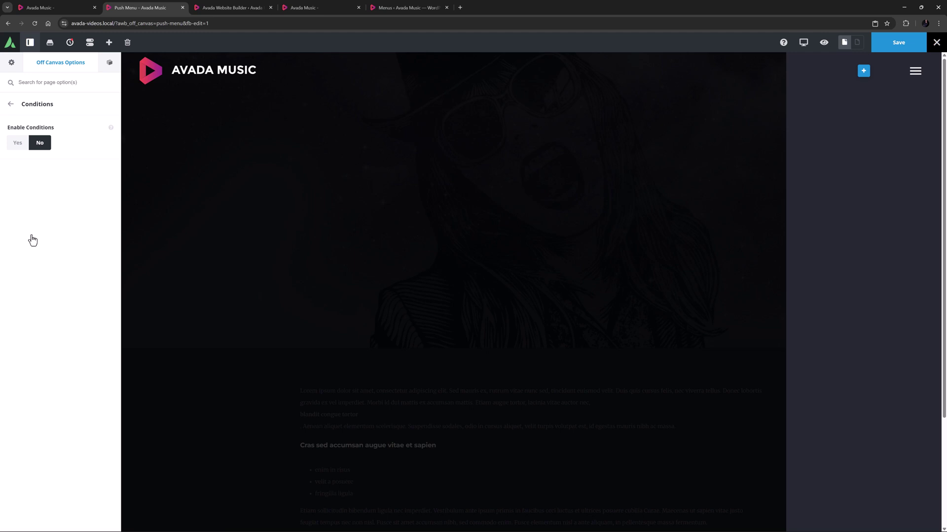
{"action": "left_click", "coordinate": [11, 104]}
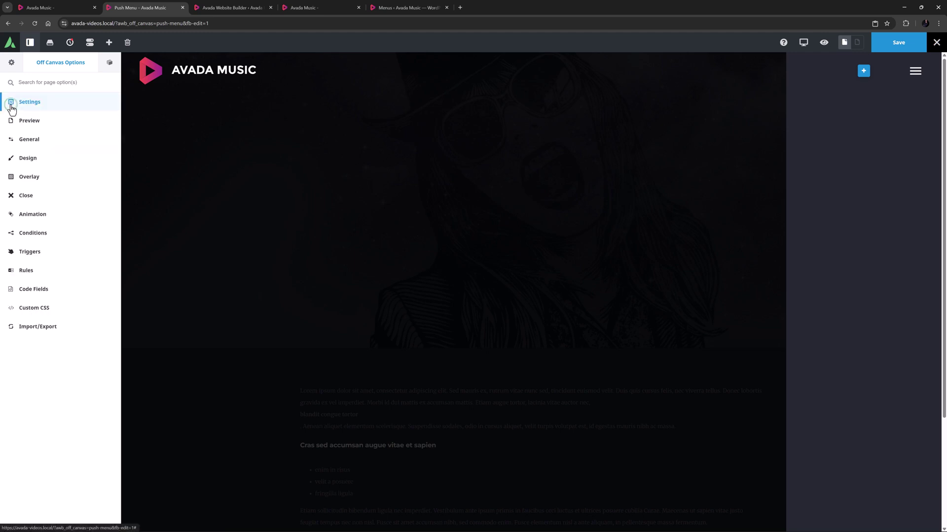
{"action": "left_click", "coordinate": [29, 251]}
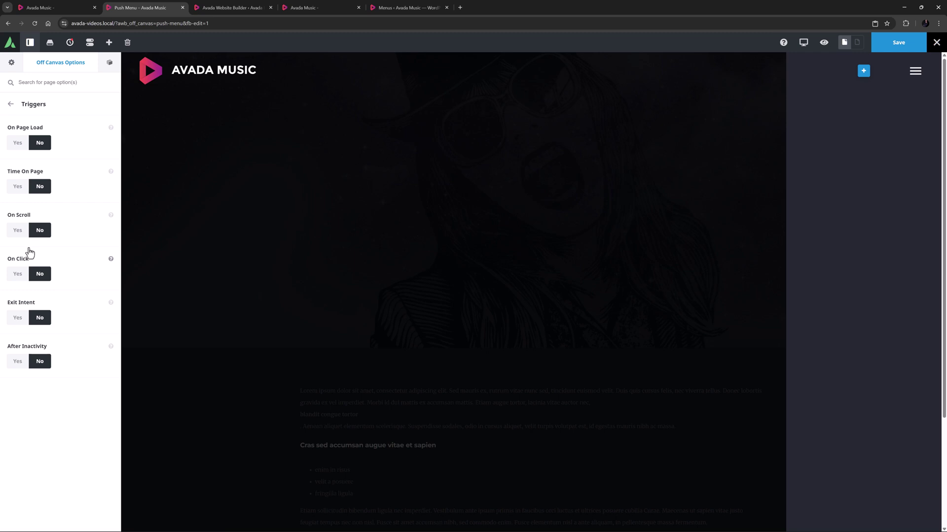
{"action": "left_click", "coordinate": [11, 104]}
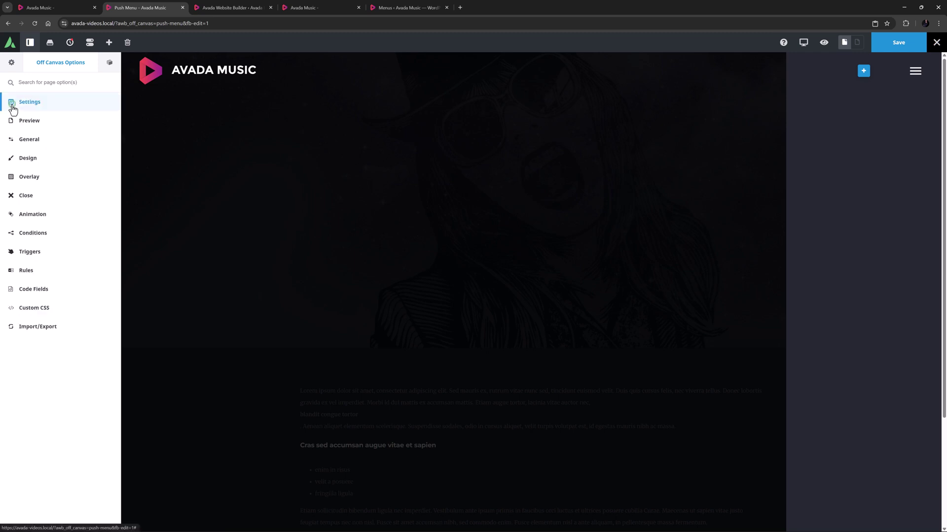
{"action": "left_click", "coordinate": [20, 271]}
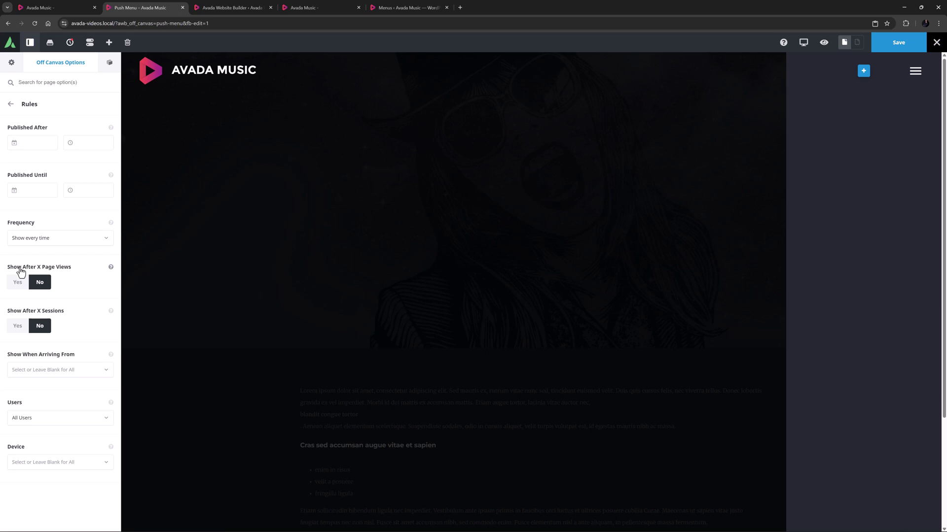
- Return to the Off Canvas Options list and scroll down the preview
{"action": "left_click", "coordinate": [10, 104]}
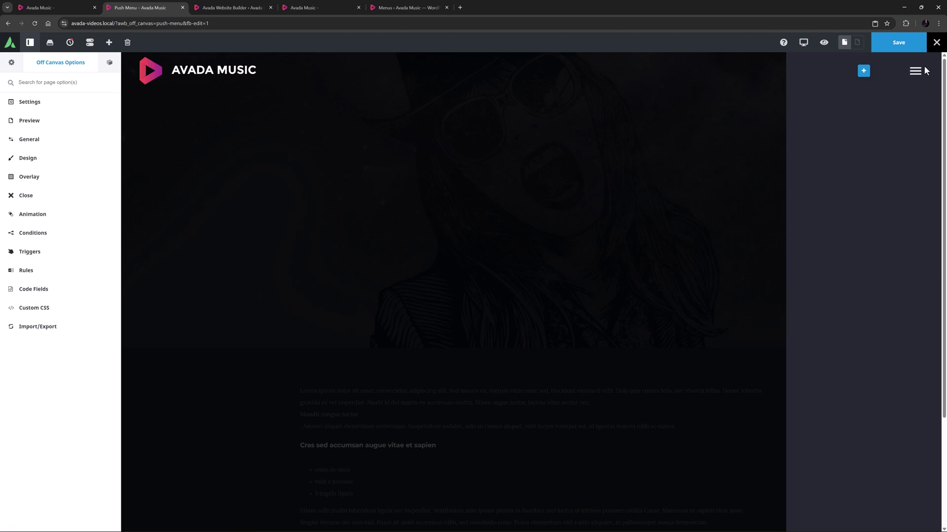
{"action": "scroll", "coordinate": [904, 101], "scroll_direction": "down", "scroll_amount": 3}
{"action": "mouse_move", "coordinate": [920, 92]}
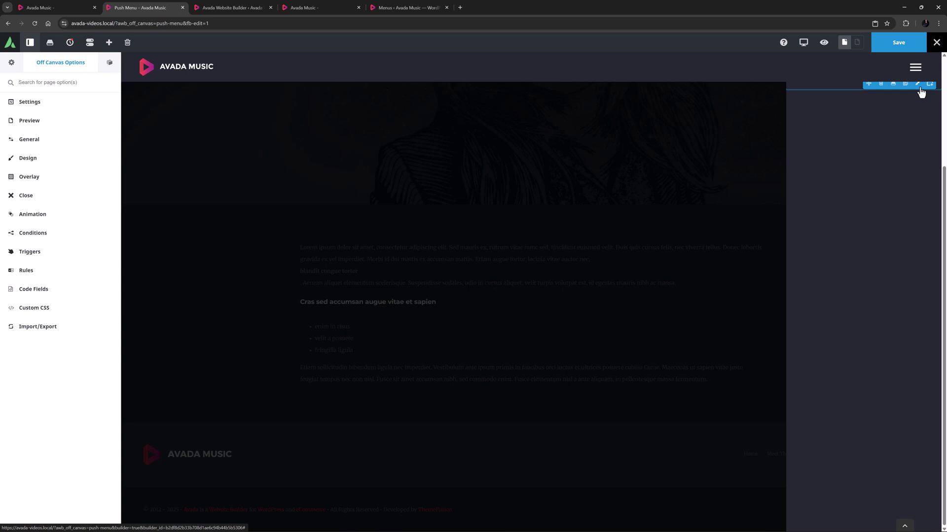
- Via the Navigator, set the container to Full Height with Space Between row alignment
{"action": "left_click", "coordinate": [109, 63]}
{"action": "left_click", "coordinate": [85, 85]}
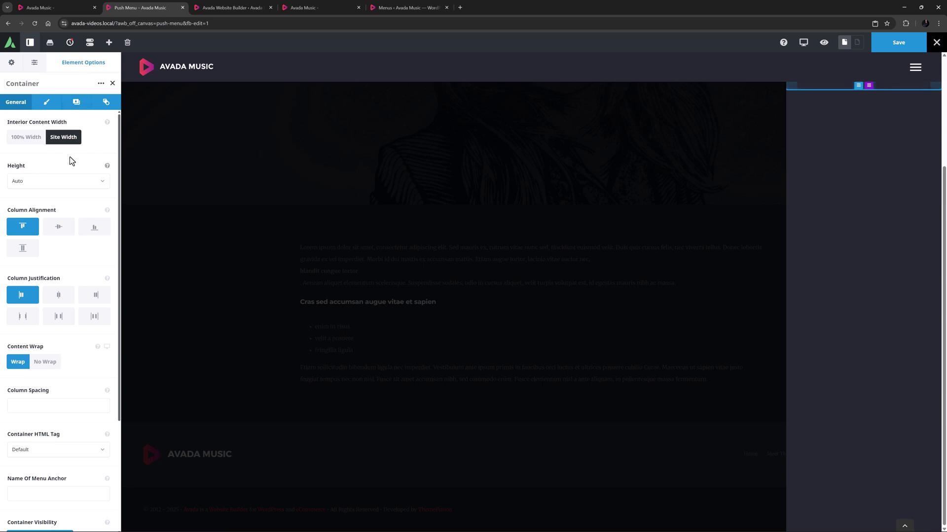
{"action": "left_click", "coordinate": [45, 191]}
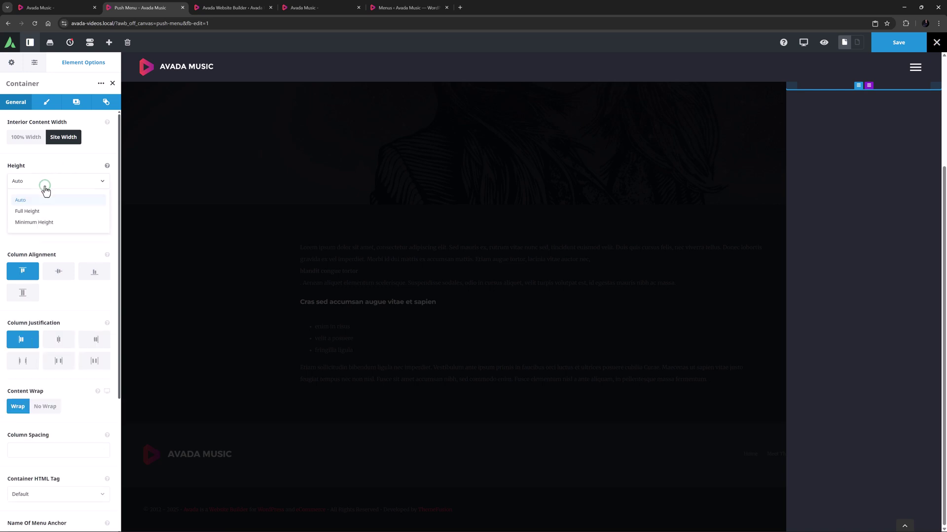
{"action": "left_click", "coordinate": [38, 211]}
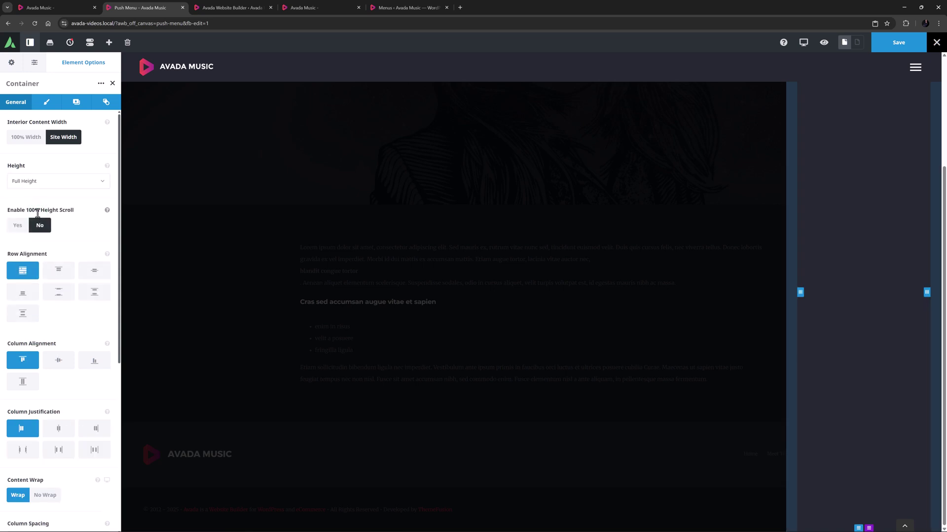
{"action": "left_click", "coordinate": [57, 293]}
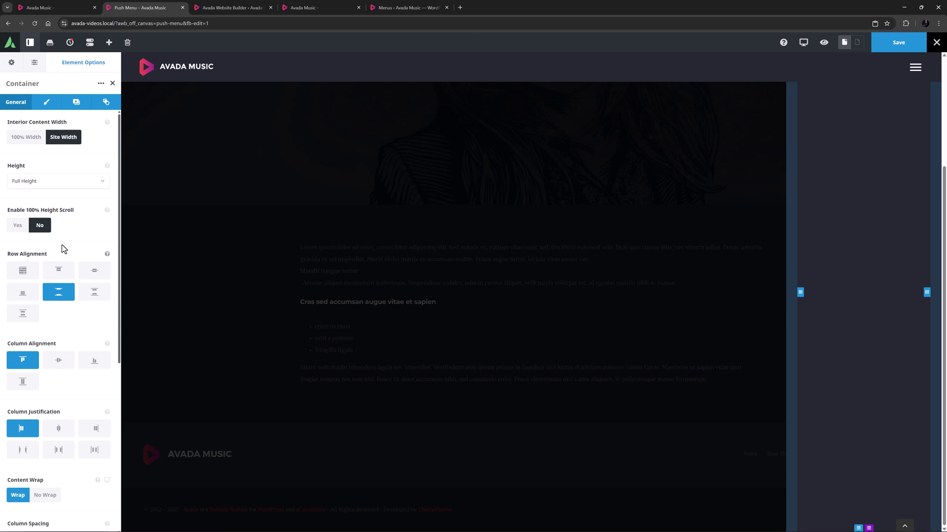
- Set the container's right and left padding to 0px
{"action": "left_click", "coordinate": [46, 102]}
{"action": "left_click", "coordinate": [39, 197]}
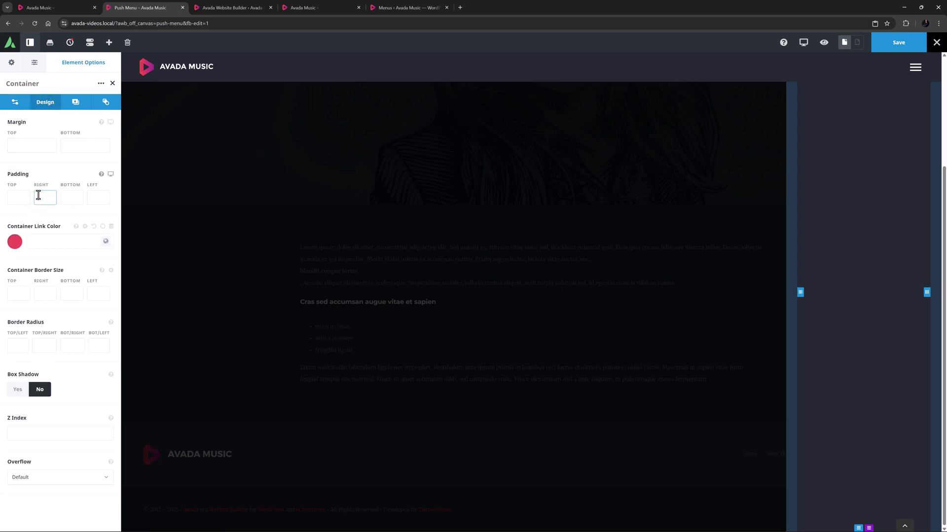
{"action": "type", "text": "0px"}
{"action": "key", "text": "Tab"}
{"action": "key", "text": "Tab"}
{"action": "type", "text": "0px"}
{"action": "key", "text": "Tab"}
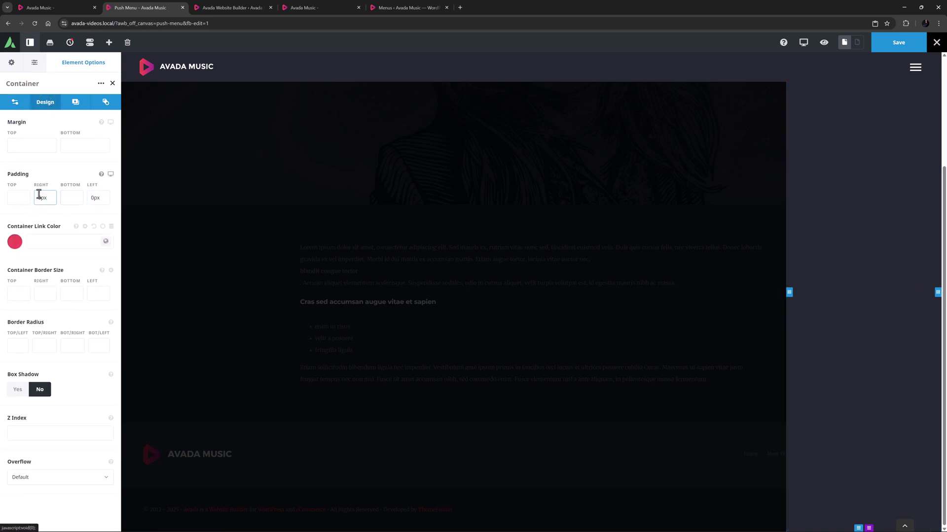
- Give the container background the global Color 8 with its alpha adjusted by -50
{"action": "left_click", "coordinate": [77, 103]}
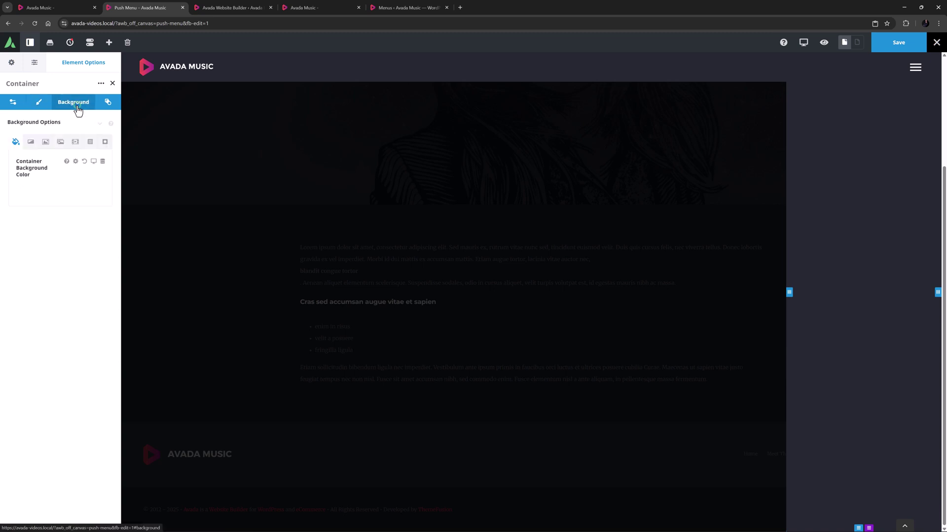
{"action": "left_click", "coordinate": [97, 190]}
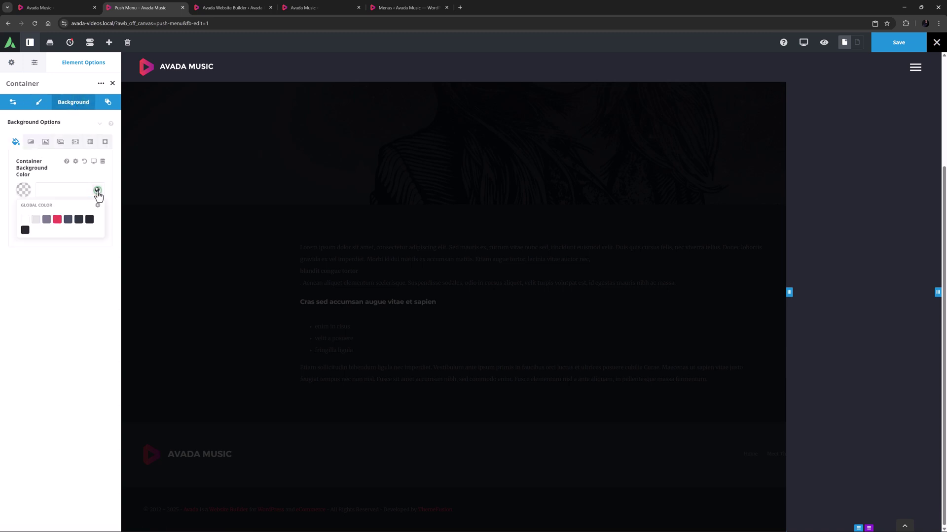
{"action": "left_click", "coordinate": [25, 230]}
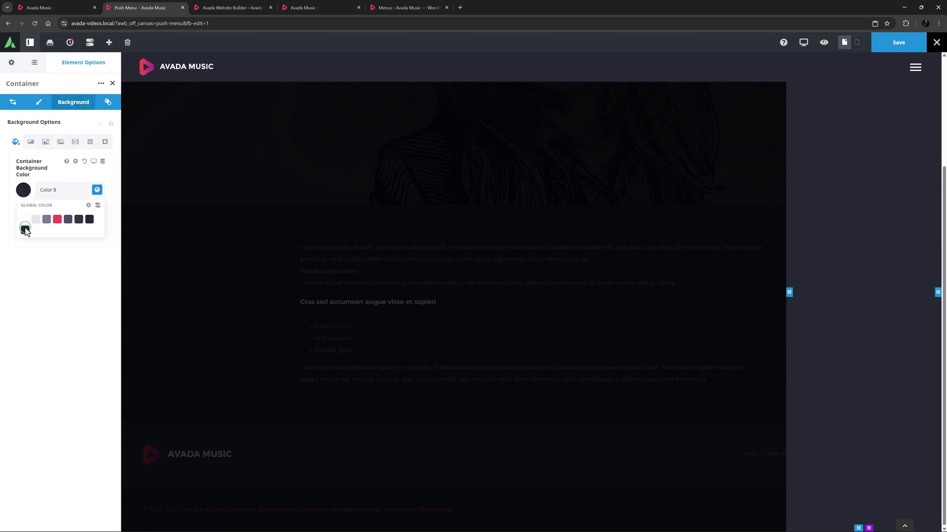
{"action": "left_click", "coordinate": [98, 206]}
{"action": "left_click", "coordinate": [88, 256]}
{"action": "type", "text": "-50"}
{"action": "key", "text": "Tab"}
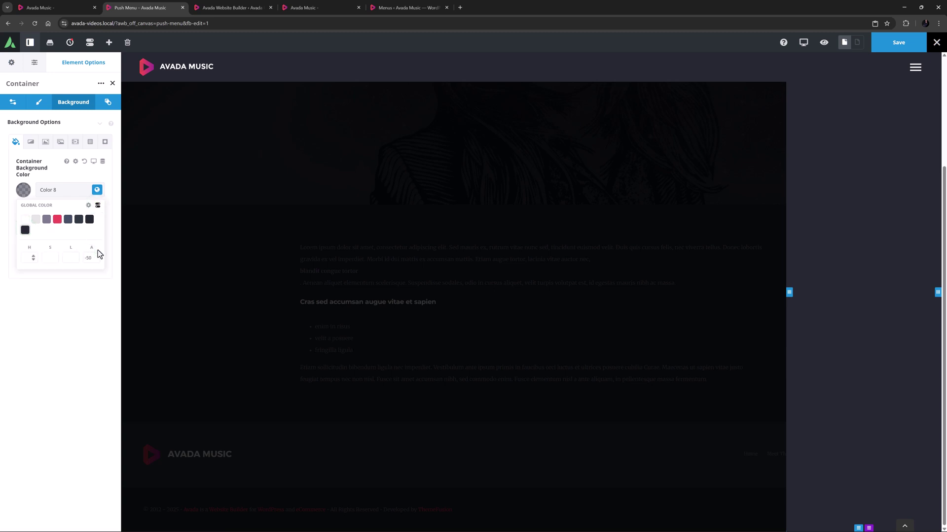
- Use the dynamic Featured Image as background image with Multiply blend mode, then save
{"action": "left_click", "coordinate": [45, 142]}
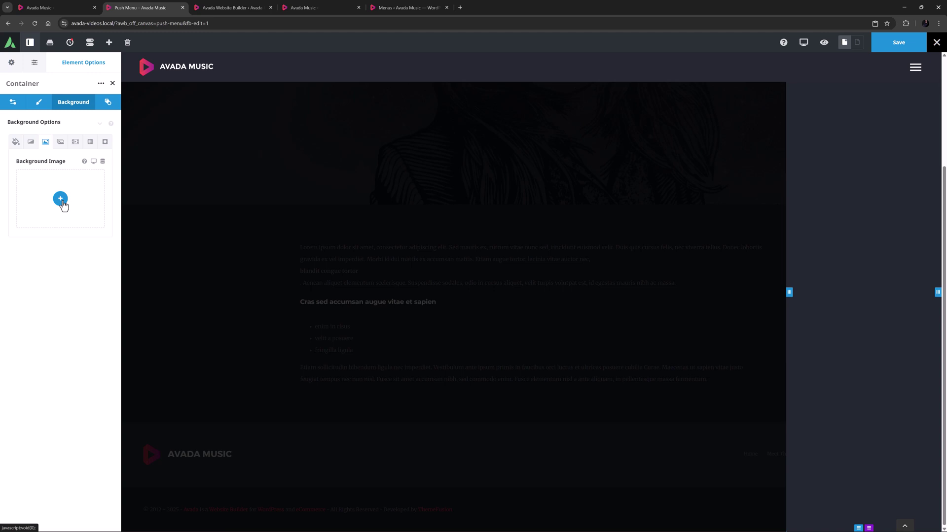
{"action": "left_click", "coordinate": [103, 162]}
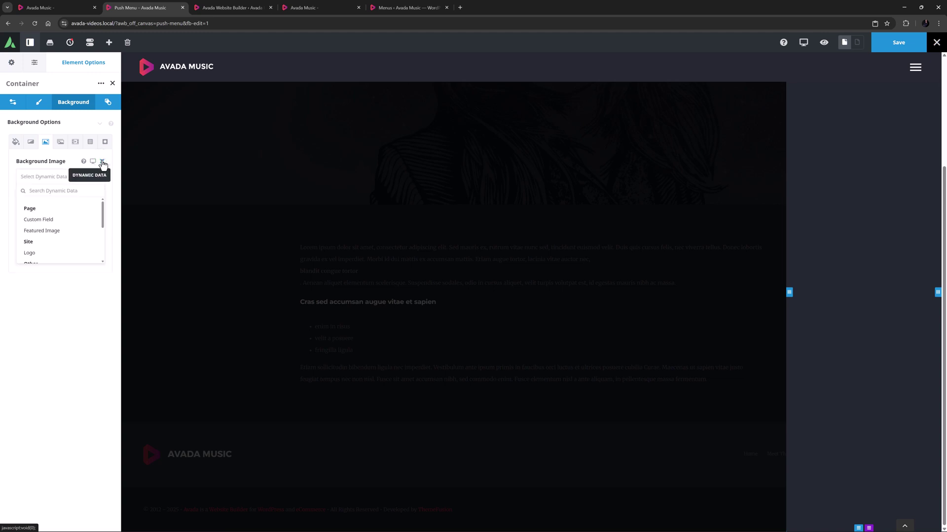
{"action": "left_click", "coordinate": [54, 230]}
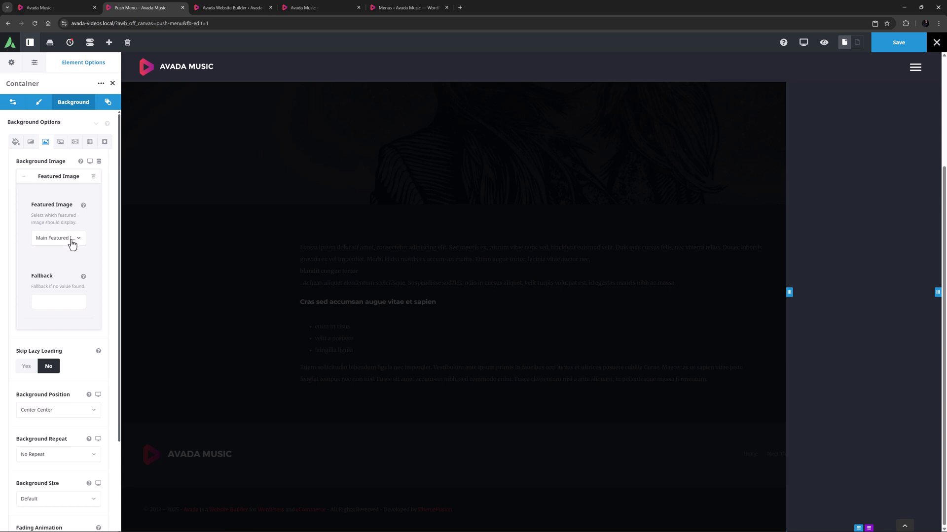
{"action": "scroll", "coordinate": [66, 241], "scroll_direction": "down", "scroll_amount": 3}
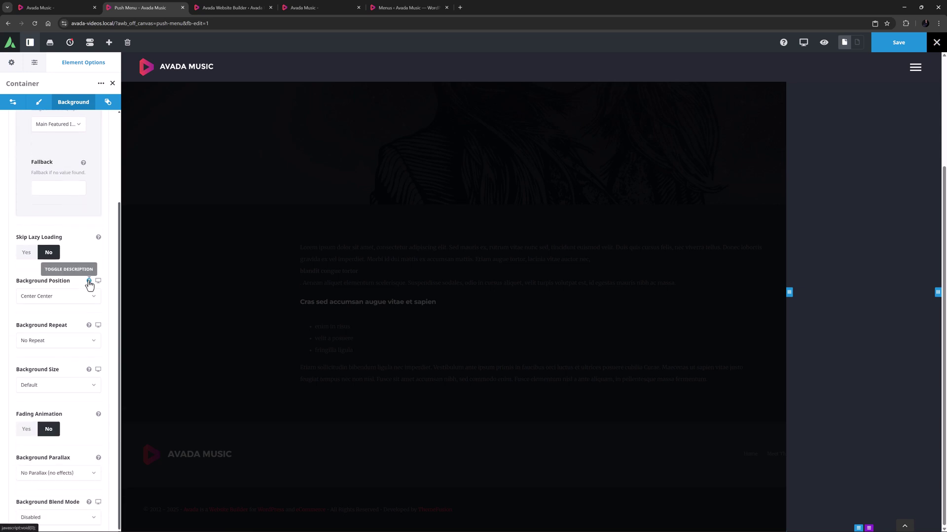
{"action": "left_click", "coordinate": [41, 523]}
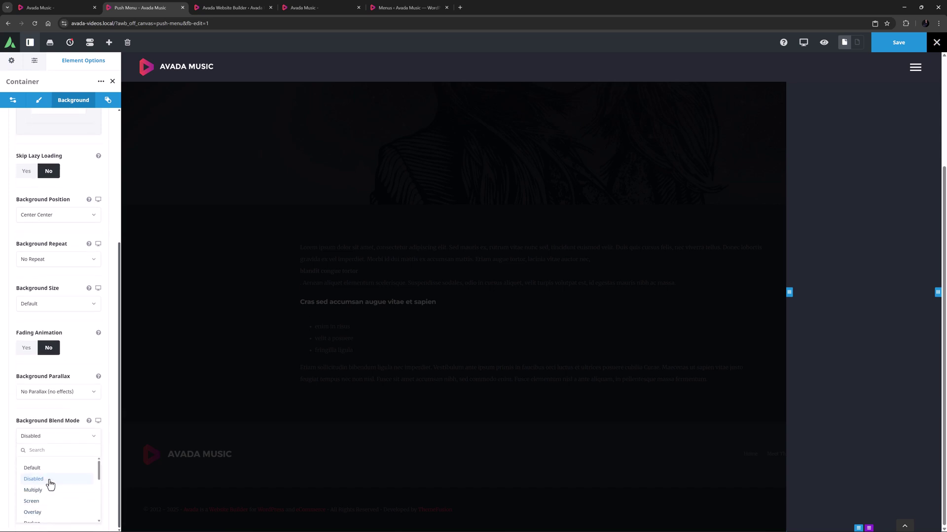
{"action": "left_click", "coordinate": [46, 492]}
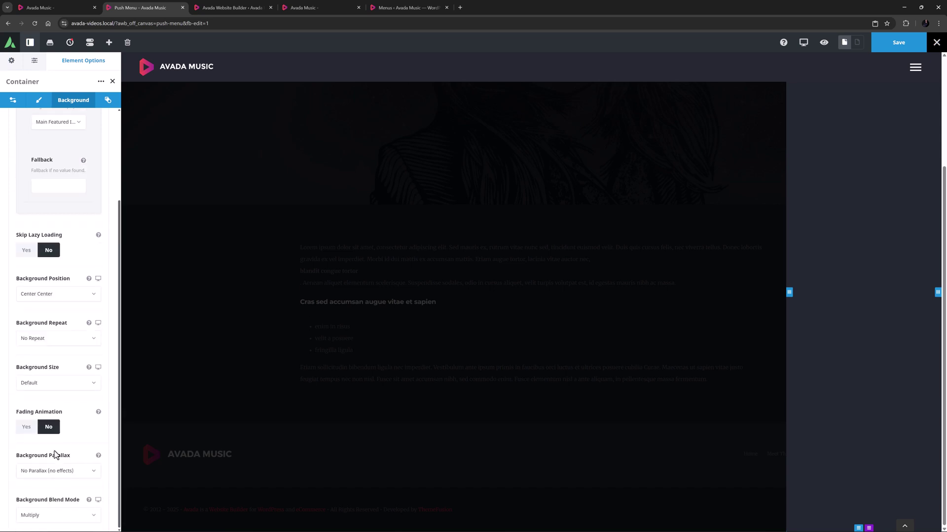
{"action": "scroll", "coordinate": [55, 451], "scroll_direction": "up", "scroll_amount": 3}
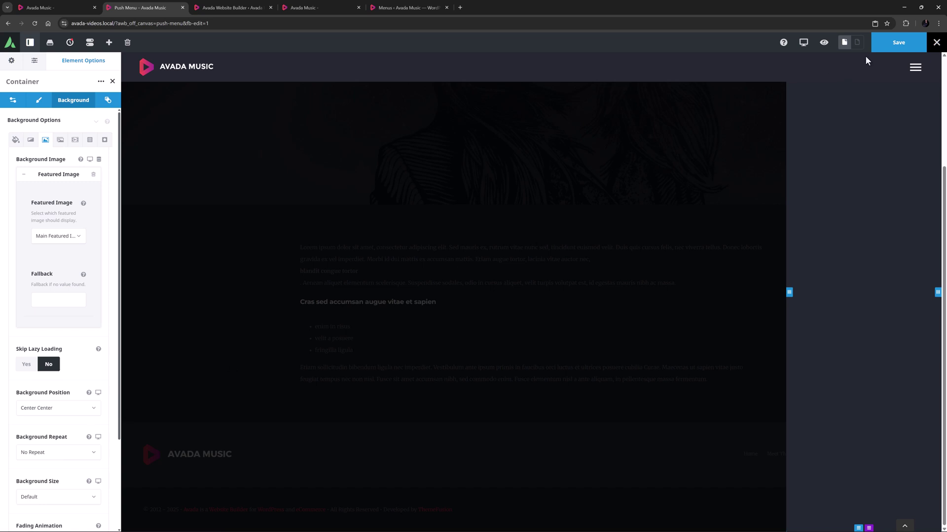
{"action": "left_click", "coordinate": [880, 46]}
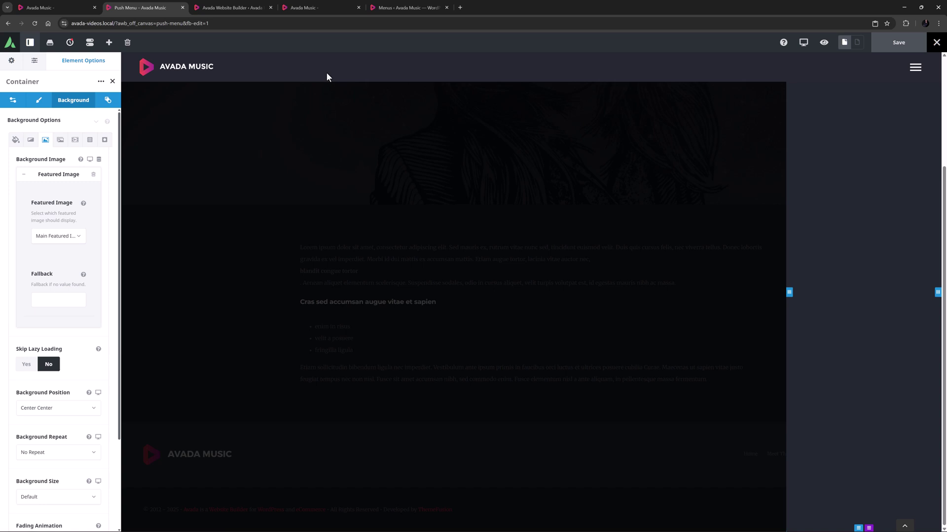
- On the Music Home page, set the band photo home_slider-1.jpg as Featured Image
{"action": "left_click", "coordinate": [306, 7]}
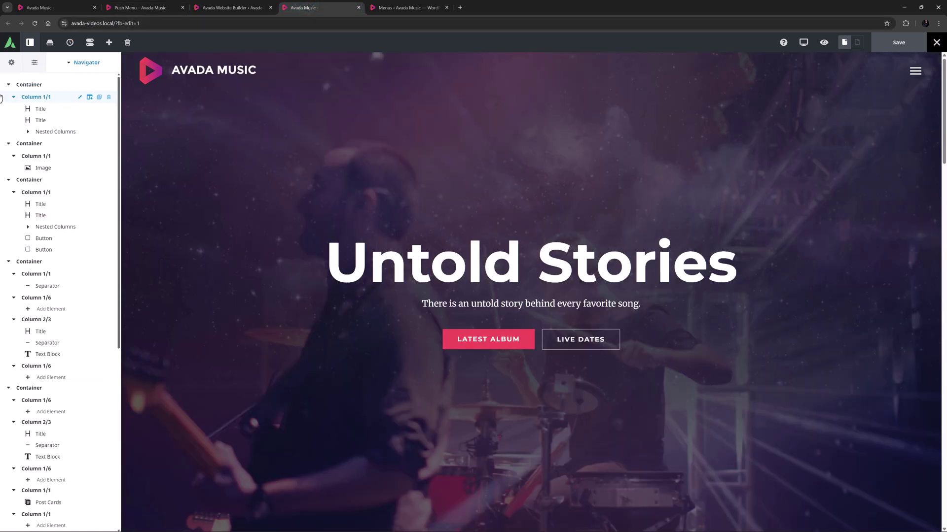
{"action": "left_click", "coordinate": [34, 62]}
{"action": "left_click", "coordinate": [37, 99]}
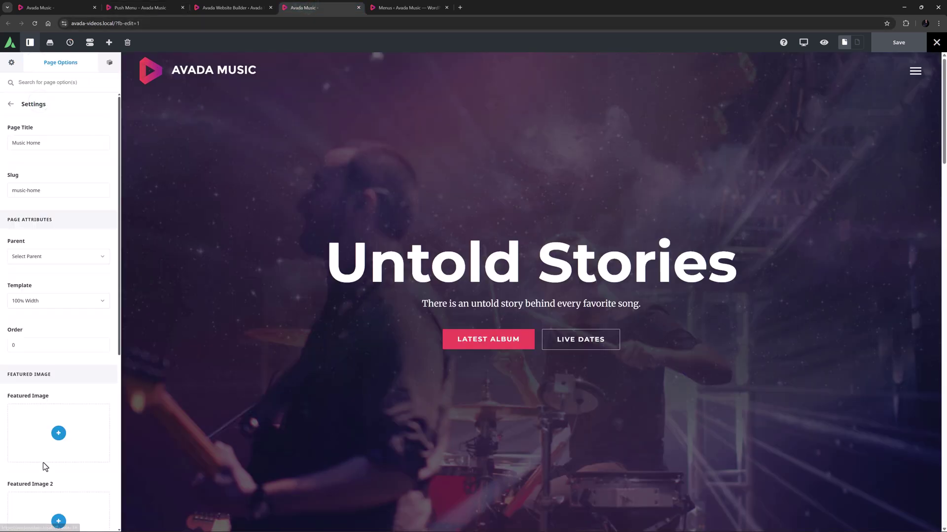
{"action": "left_click", "coordinate": [58, 433]}
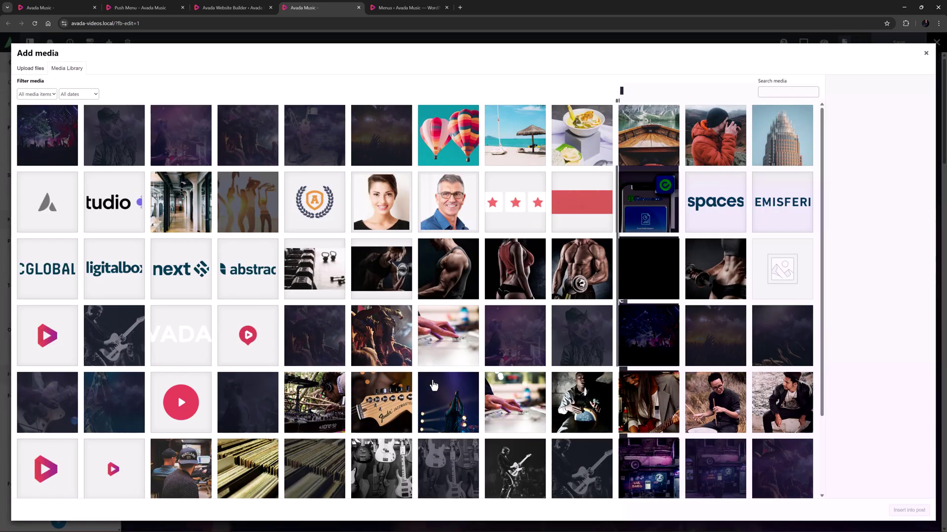
{"action": "left_click", "coordinate": [516, 346]}
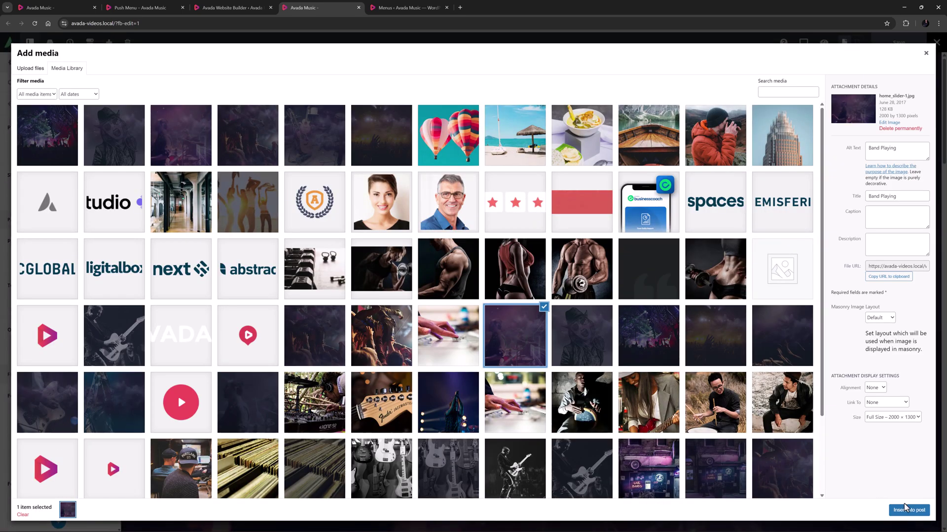
{"action": "left_click", "coordinate": [905, 511]}
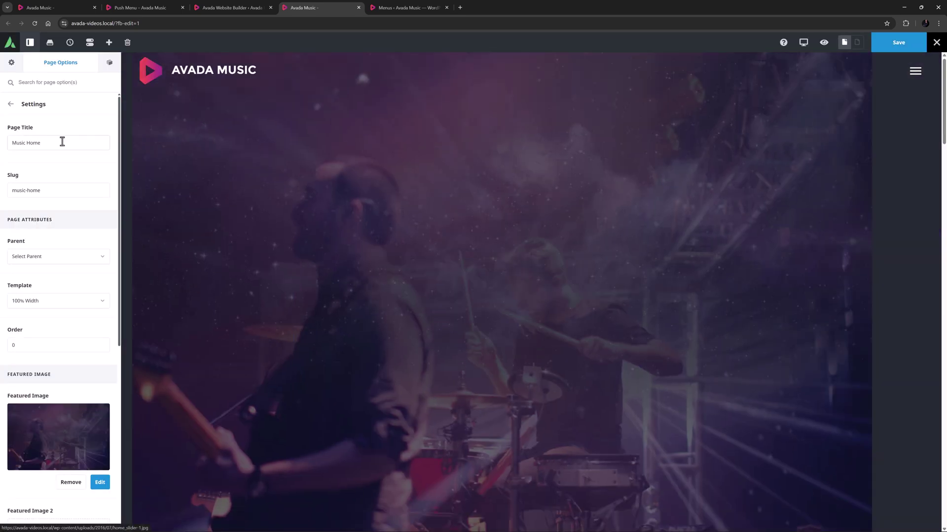
- Set Show First Featured Image to No in the page's Content options
{"action": "left_click", "coordinate": [10, 104]}
{"action": "left_click", "coordinate": [20, 194]}
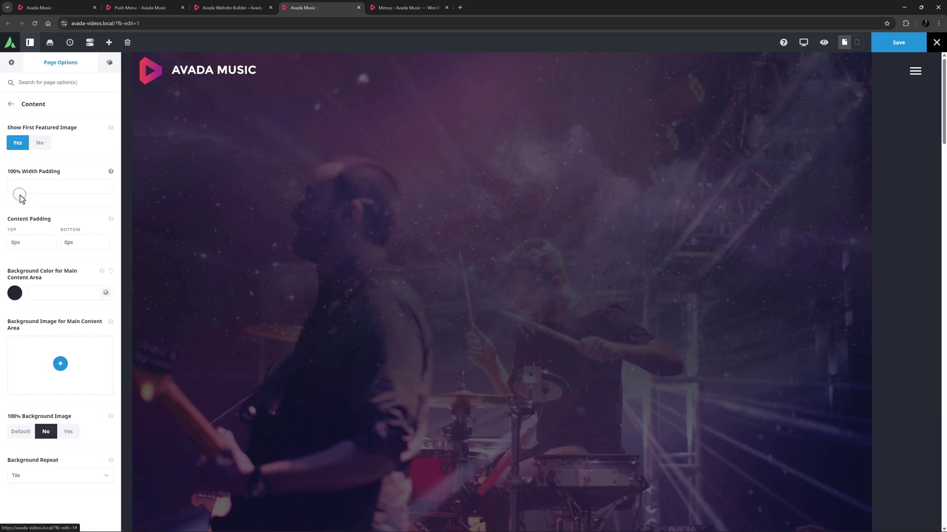
{"action": "left_click", "coordinate": [40, 143]}
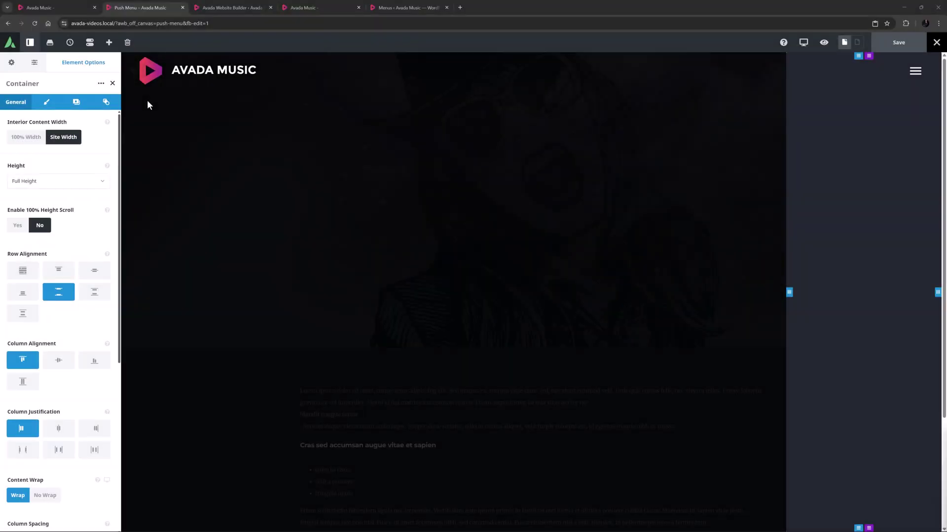
- Preview the off canvas with dynamic data viewed as Page, using the Albums page
{"action": "left_click", "coordinate": [34, 62]}
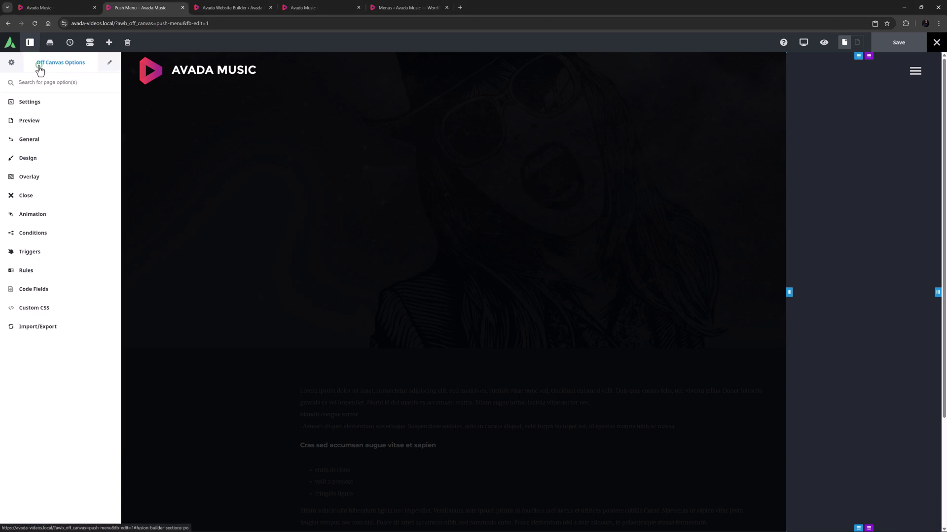
{"action": "left_click", "coordinate": [30, 123]}
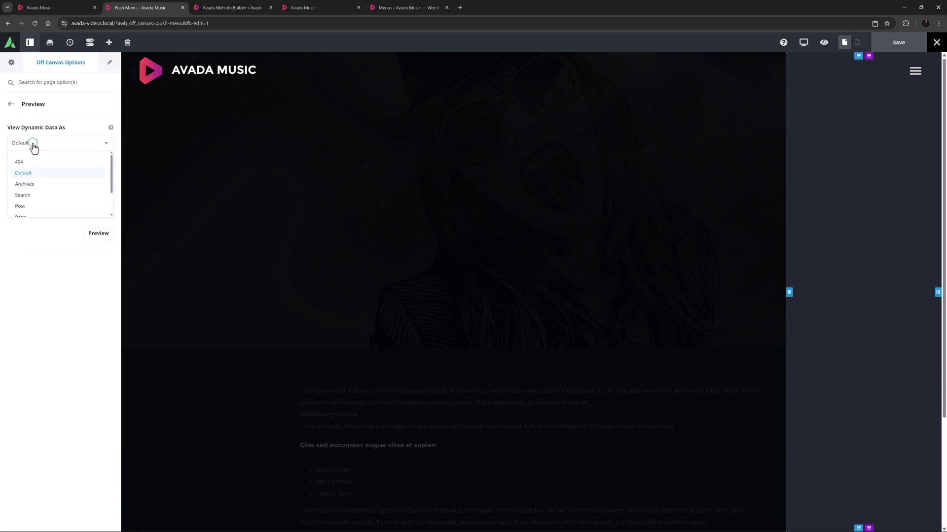
{"action": "scroll", "coordinate": [36, 184], "scroll_direction": "down", "scroll_amount": 2}
{"action": "left_click", "coordinate": [37, 186]}
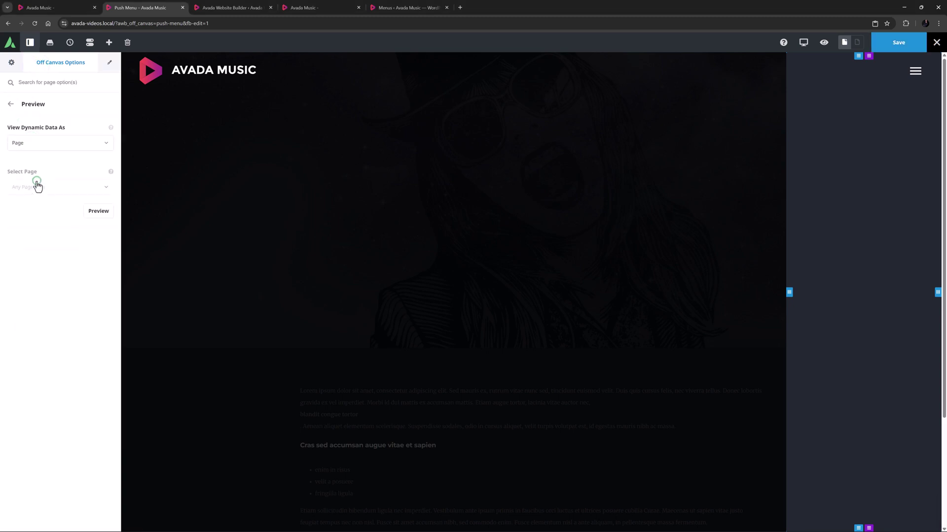
{"action": "left_click", "coordinate": [38, 187]}
{"action": "scroll", "coordinate": [42, 224], "scroll_direction": "down", "scroll_amount": 2}
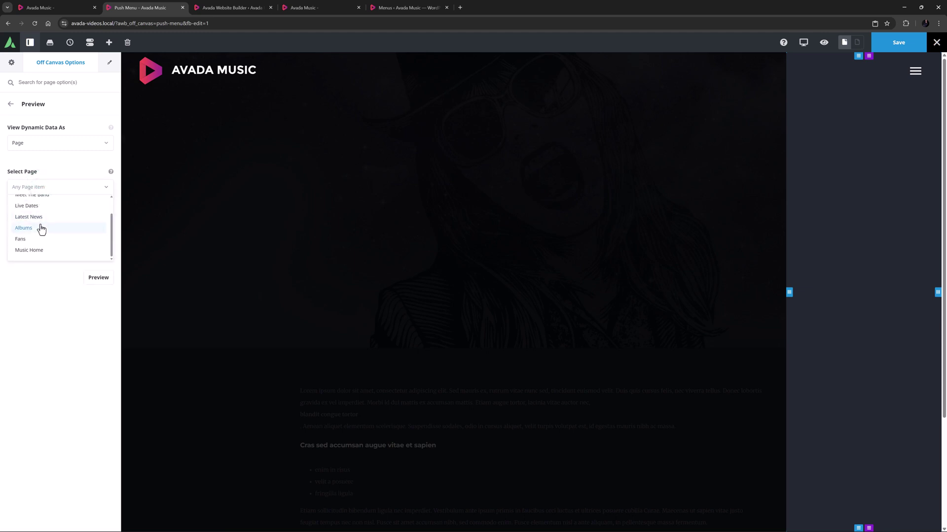
{"action": "left_click", "coordinate": [39, 228]}
{"action": "left_click", "coordinate": [101, 212]}
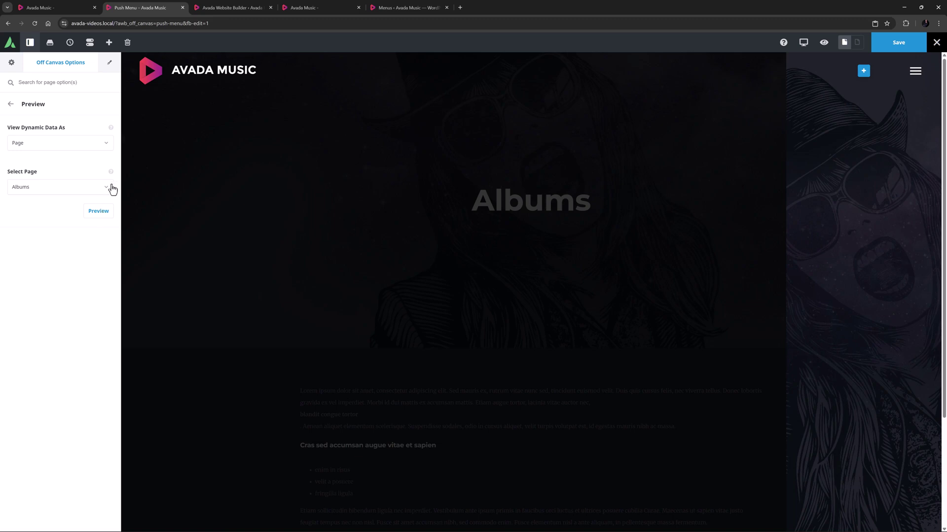
- In Column 1/1's Design settings, set Margin Top to 100px and Padding Right and Left to 30px
{"action": "left_click", "coordinate": [110, 62]}
{"action": "left_click", "coordinate": [83, 98]}
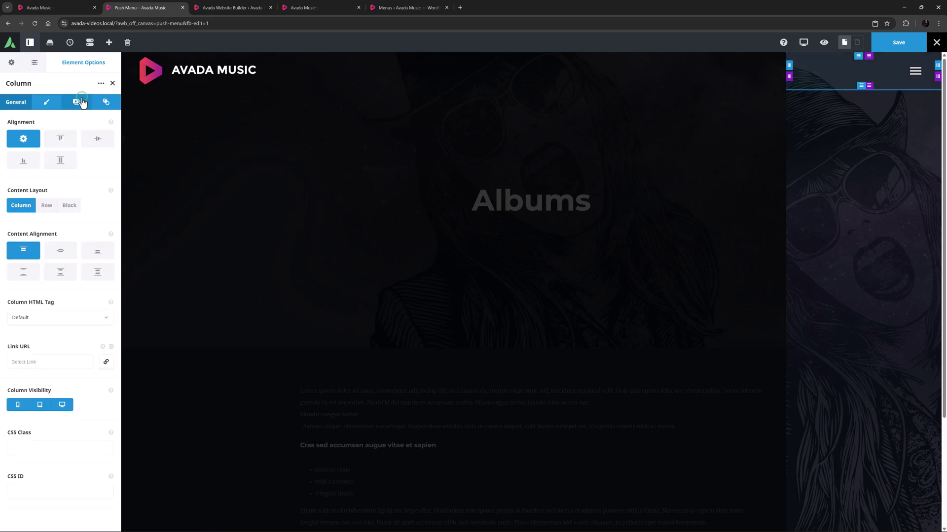
{"action": "left_click", "coordinate": [44, 102]}
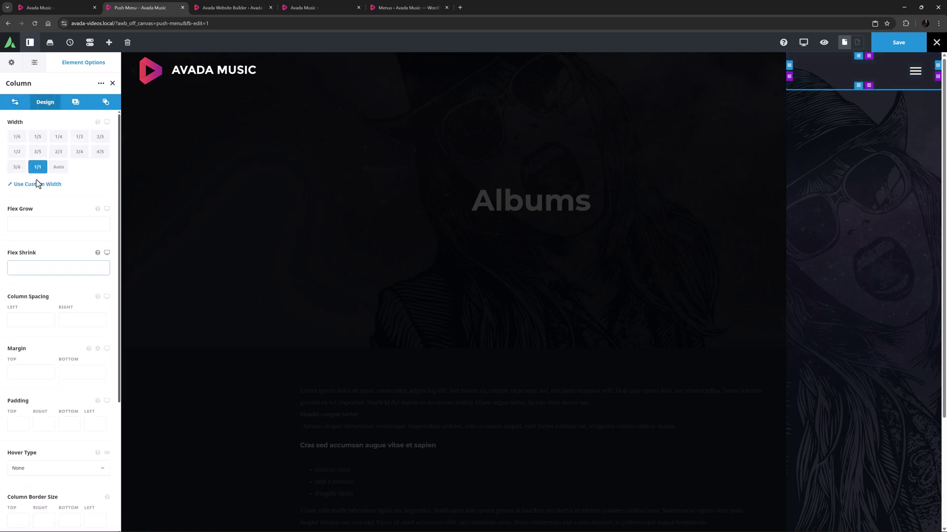
{"action": "left_click", "coordinate": [19, 369]}
{"action": "type", "text": "100px"}
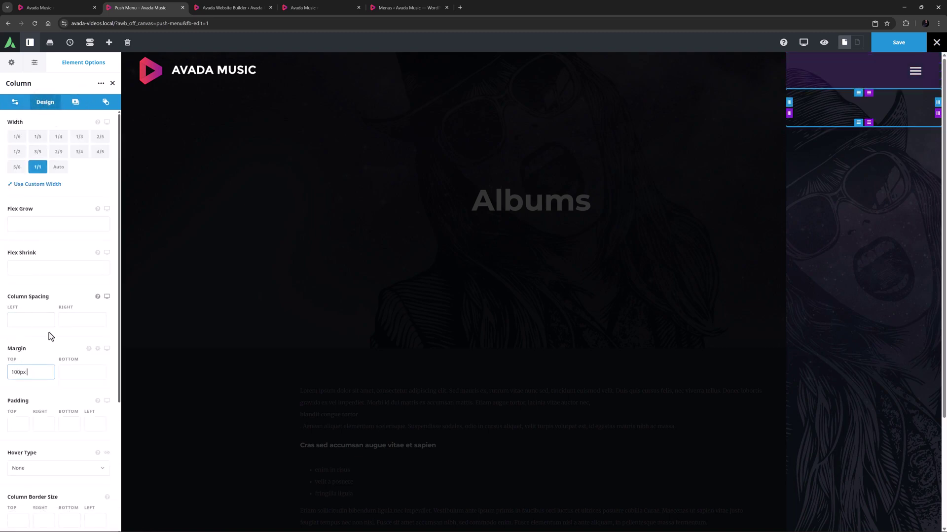
{"action": "key", "text": "Tab"}
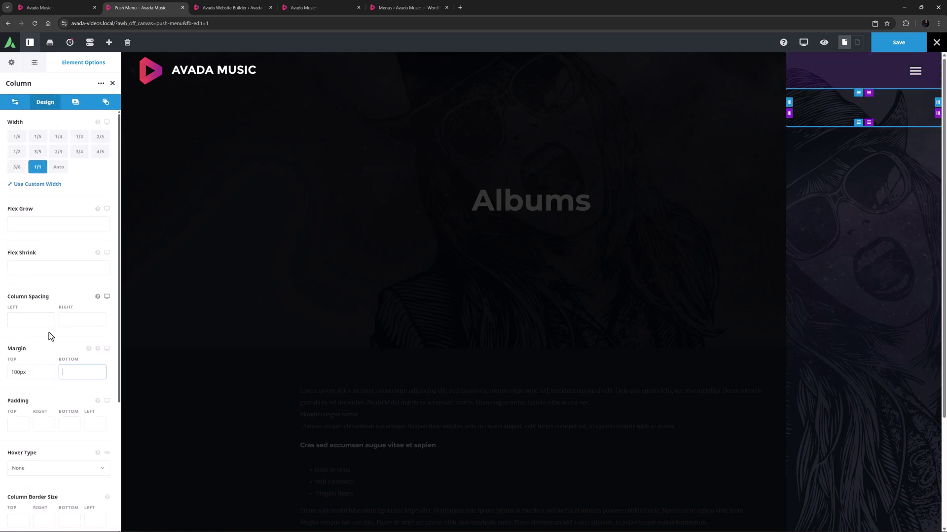
{"action": "left_click", "coordinate": [37, 424]}
{"action": "type", "text": "30px"}
{"action": "key", "text": "Tab"}
{"action": "key", "text": "Tab"}
{"action": "type", "text": "30px"}
{"action": "key", "text": "Tab"}
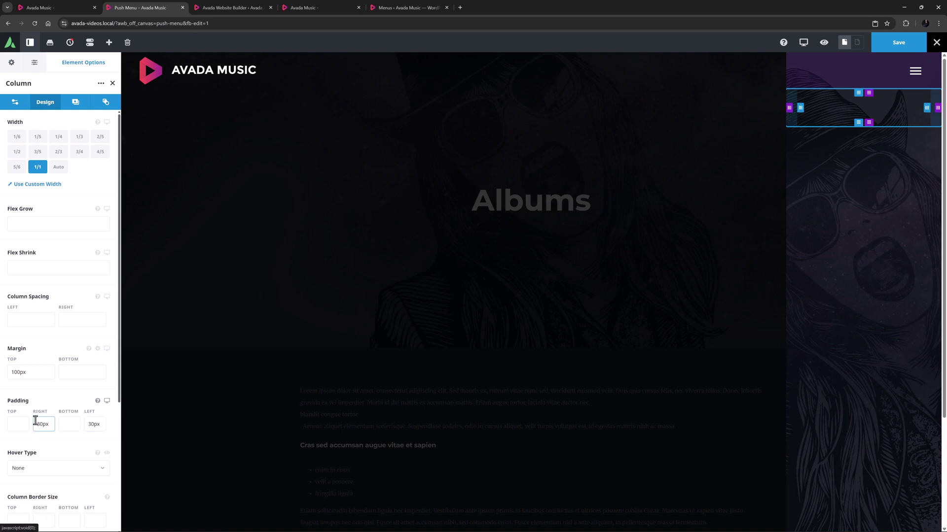
- Add an Image element to the empty column using the Avada Music logo from the media library
{"action": "left_click", "coordinate": [863, 110]}
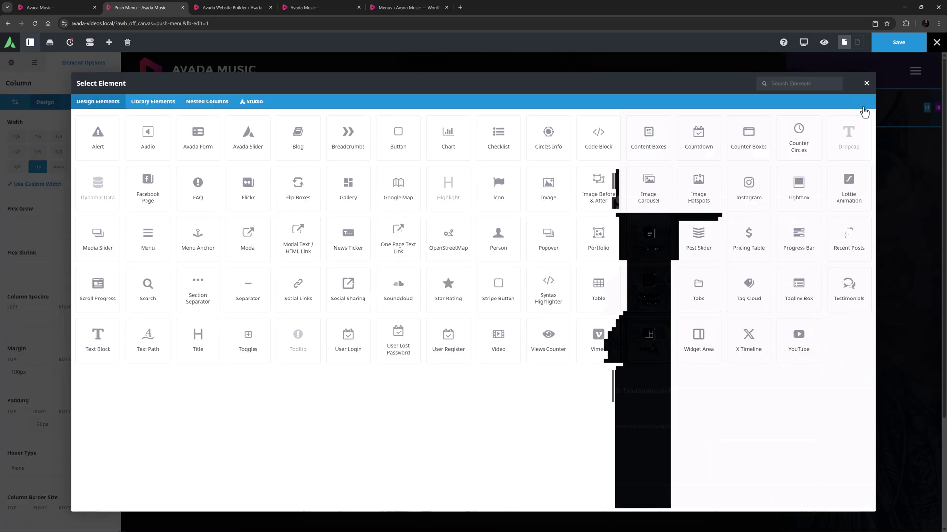
{"action": "left_click", "coordinate": [542, 197]}
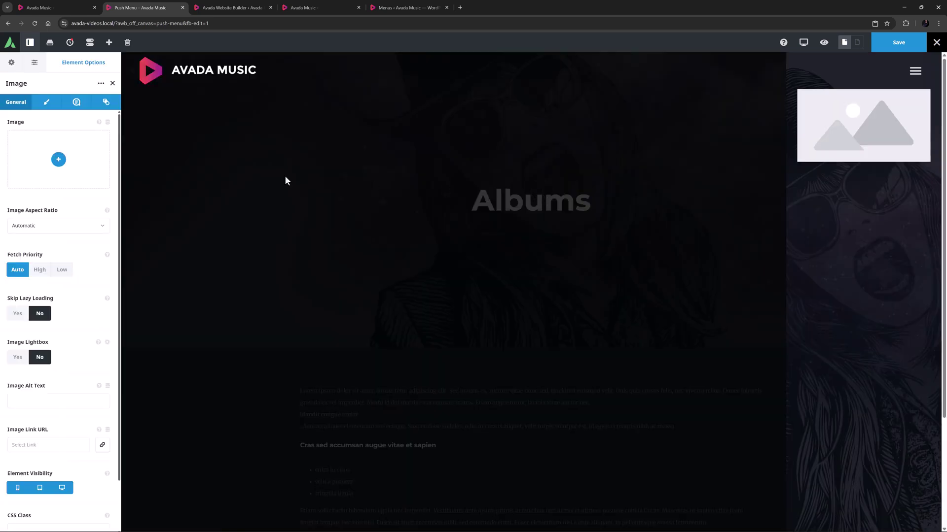
{"action": "left_click", "coordinate": [58, 159]}
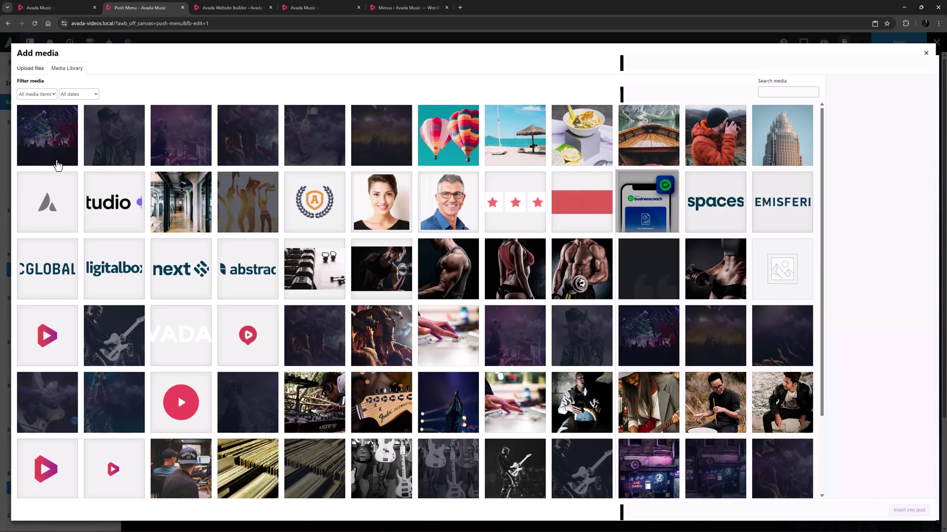
{"action": "left_click", "coordinate": [177, 335]}
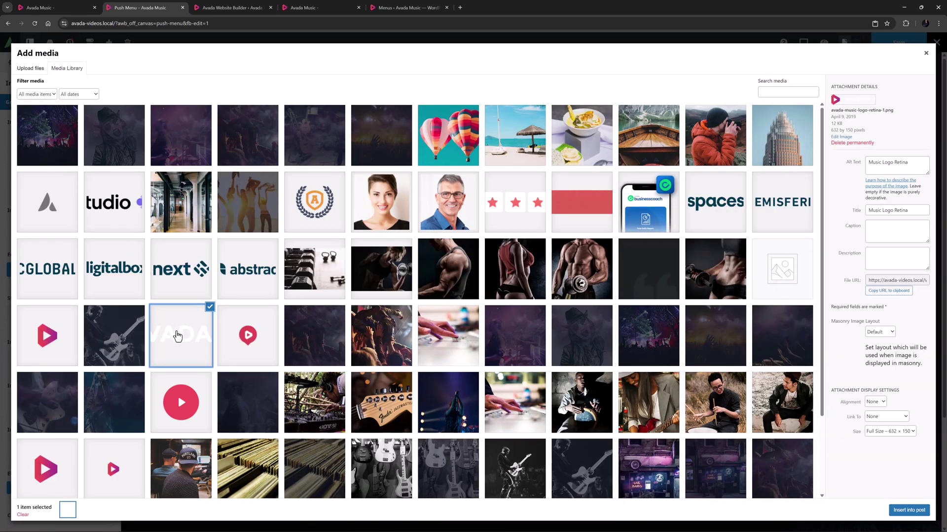
{"action": "left_click", "coordinate": [891, 515]}
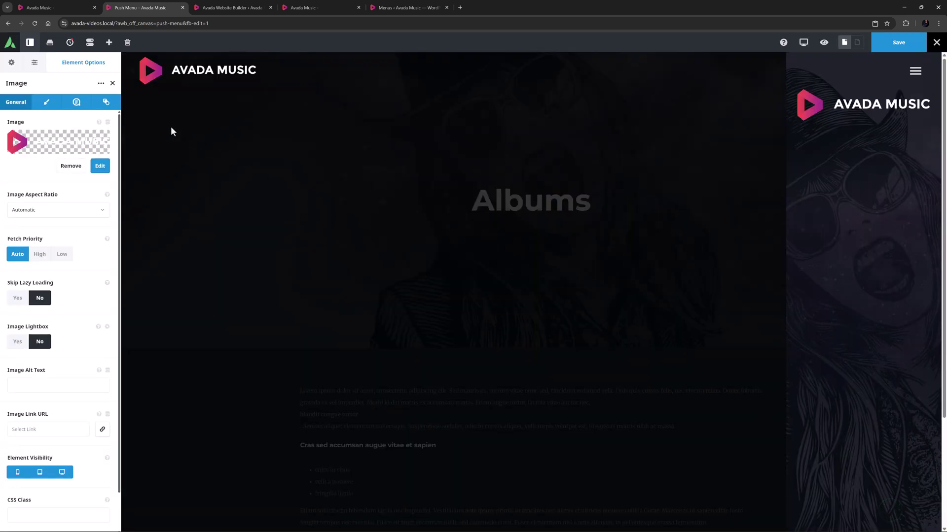
- Set the logo's Image Max Width to 316px and its alignment to Center
{"action": "left_click", "coordinate": [46, 102]}
{"action": "left_click", "coordinate": [29, 138]}
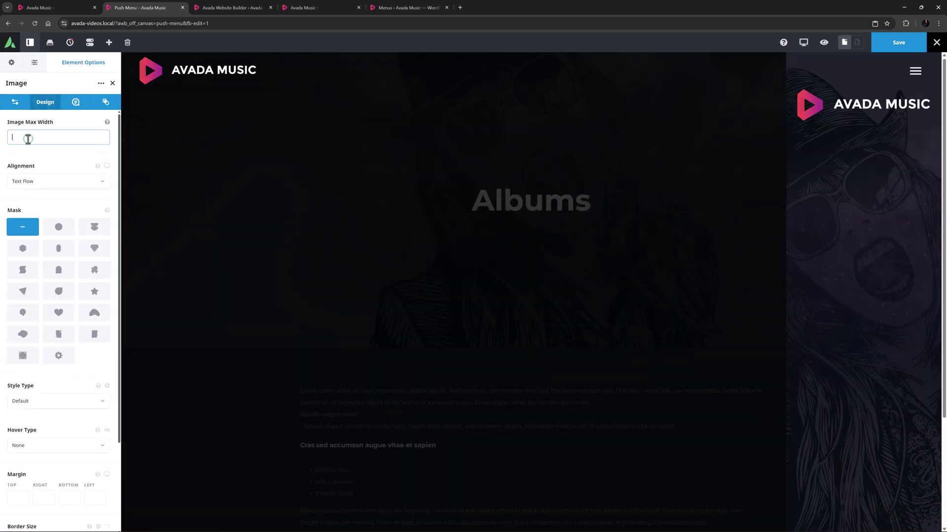
{"action": "type", "text": "316px"}
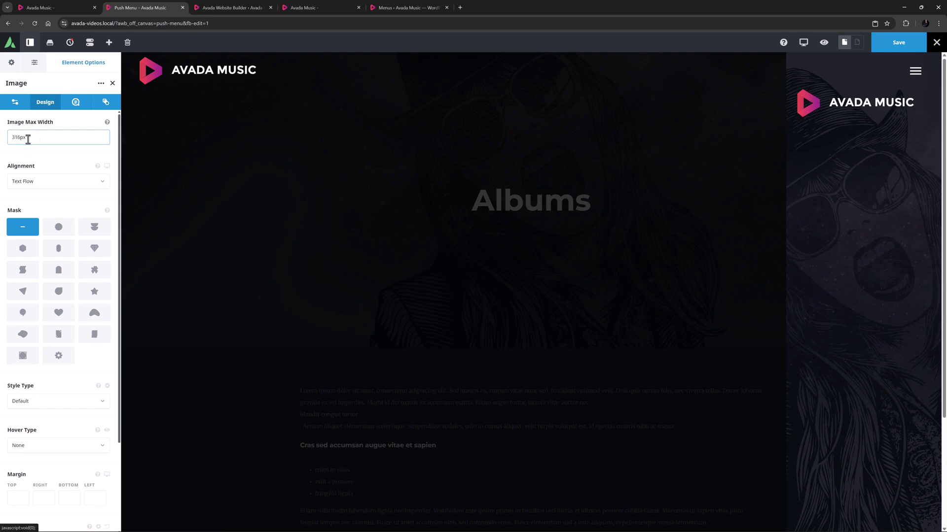
{"action": "left_click", "coordinate": [36, 182]}
{"action": "left_click", "coordinate": [28, 223]}
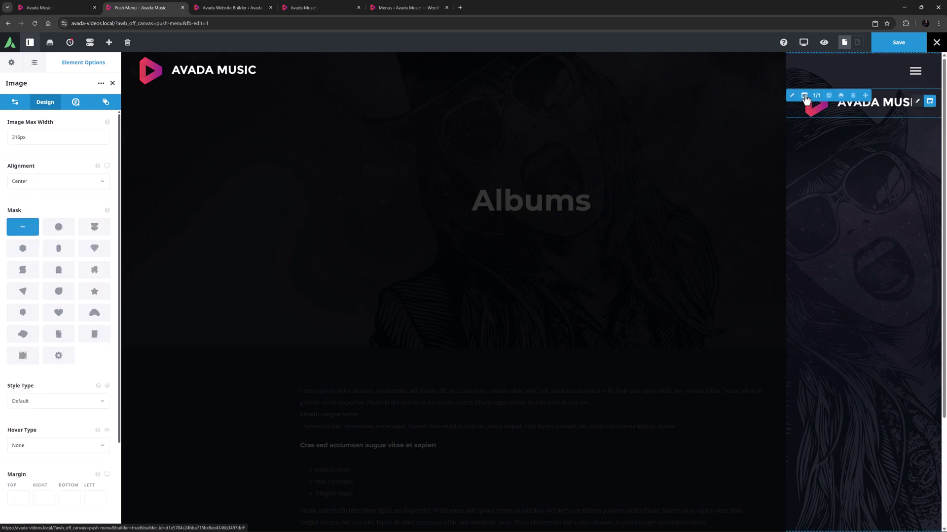
- Add a 1/1 container below the logo and pad its column 50px top/bottom, 30px right/left
{"action": "left_click", "coordinate": [805, 97]}
{"action": "left_click", "coordinate": [116, 143]}
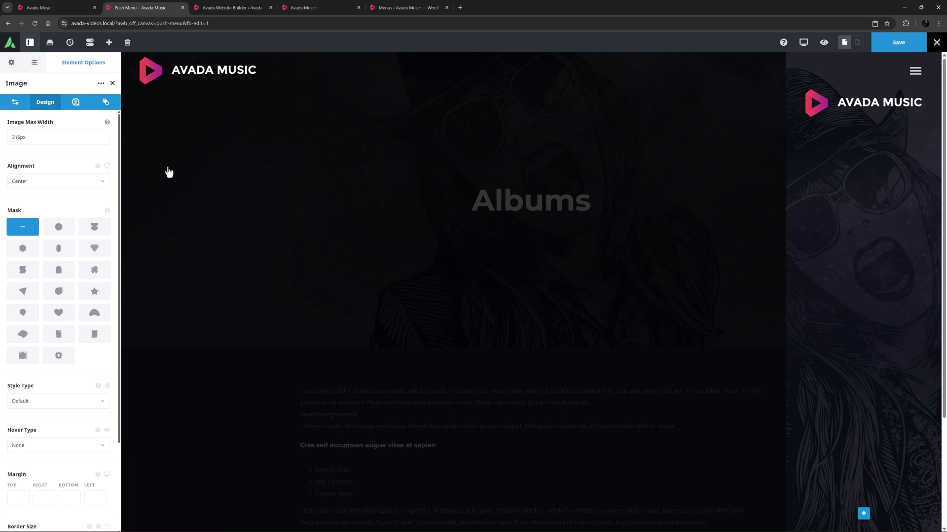
{"action": "left_click", "coordinate": [792, 500]}
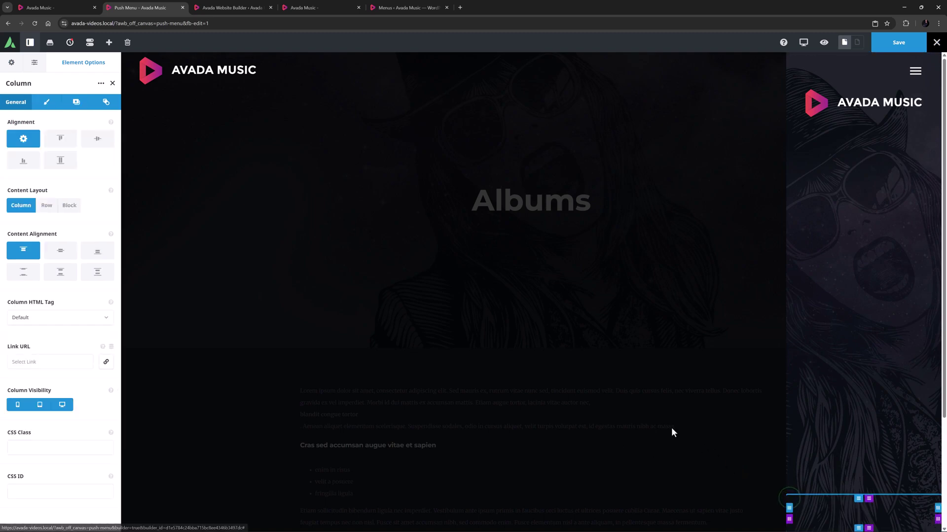
{"action": "left_click", "coordinate": [45, 102]}
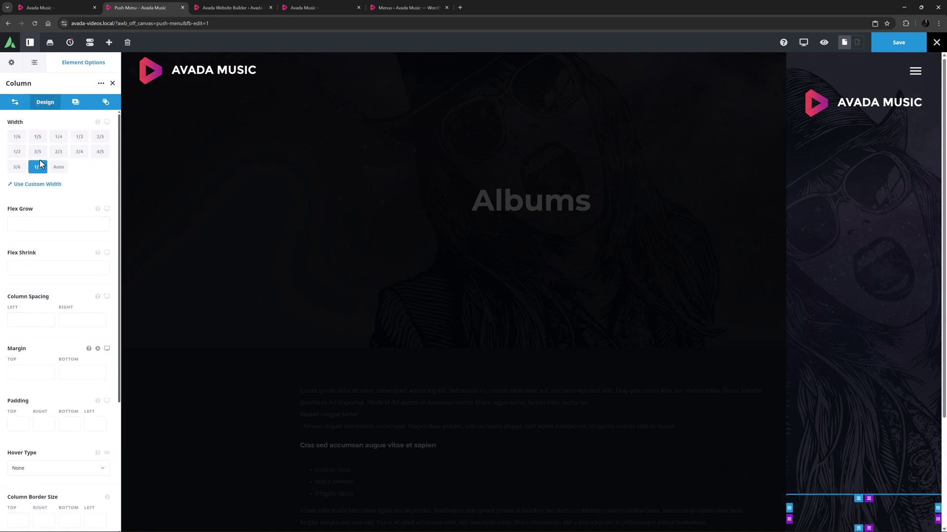
{"action": "left_click", "coordinate": [12, 429]}
{"action": "type", "text": "50px"}
{"action": "key", "text": "Tab"}
{"action": "key", "text": "Tab"}
{"action": "type", "text": "50px"}
{"action": "left_click", "coordinate": [40, 425]}
{"action": "type", "text": "30px"}
{"action": "key", "text": "Tab"}
{"action": "key", "text": "Tab"}
{"action": "type", "text": "30px"}
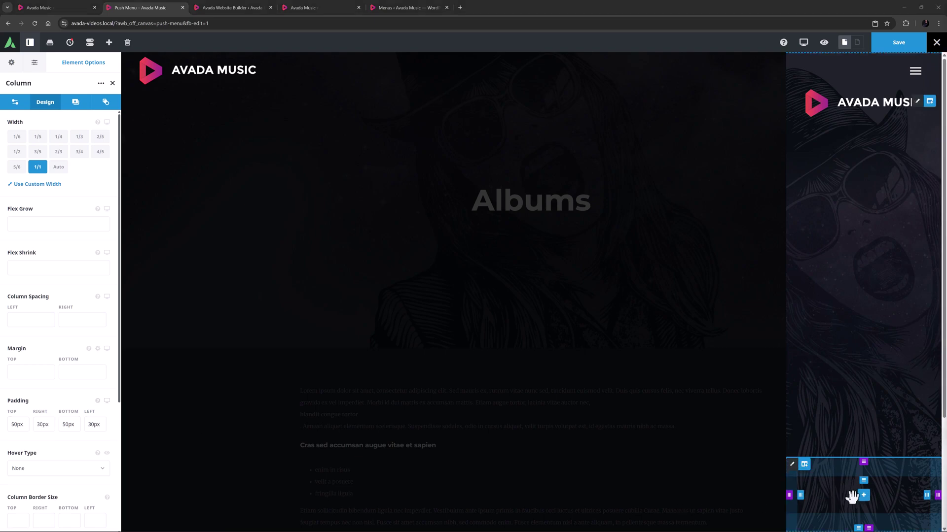
- Add a Menu element to the new column using Music Main Menu with Vertical direction
{"action": "left_click", "coordinate": [864, 499]}
{"action": "left_click", "coordinate": [149, 244]}
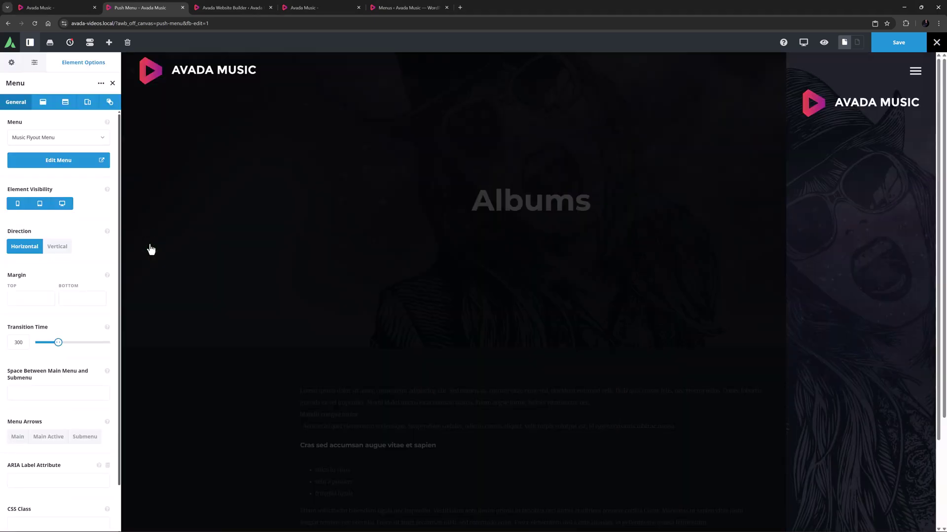
{"action": "left_click", "coordinate": [77, 138]}
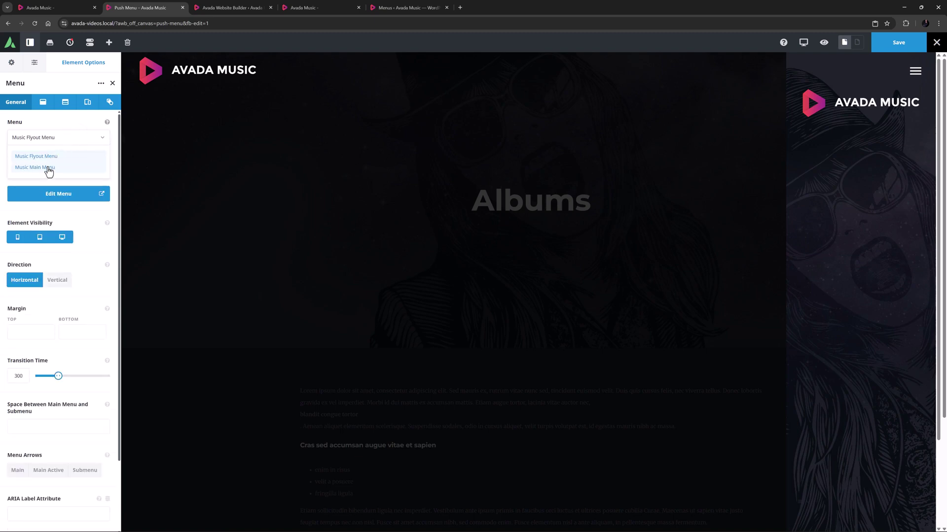
{"action": "left_click", "coordinate": [49, 168]}
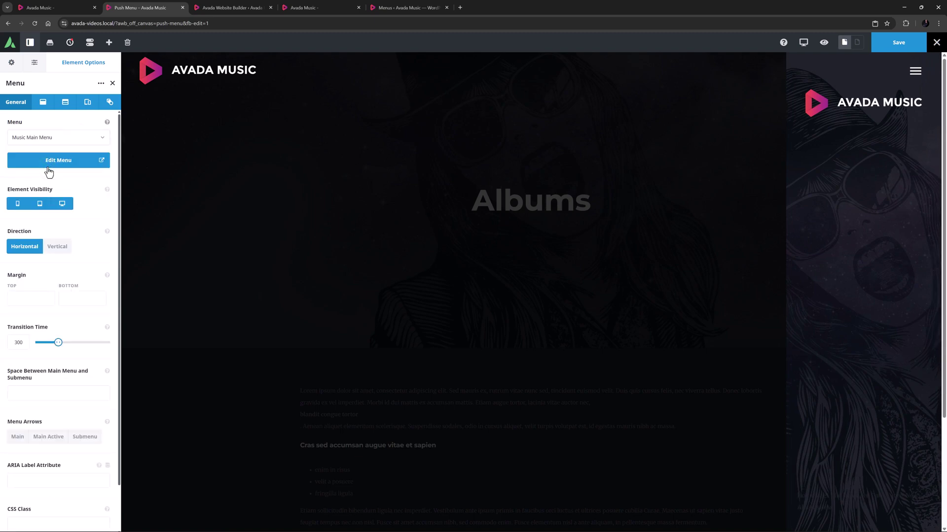
{"action": "left_click", "coordinate": [61, 252]}
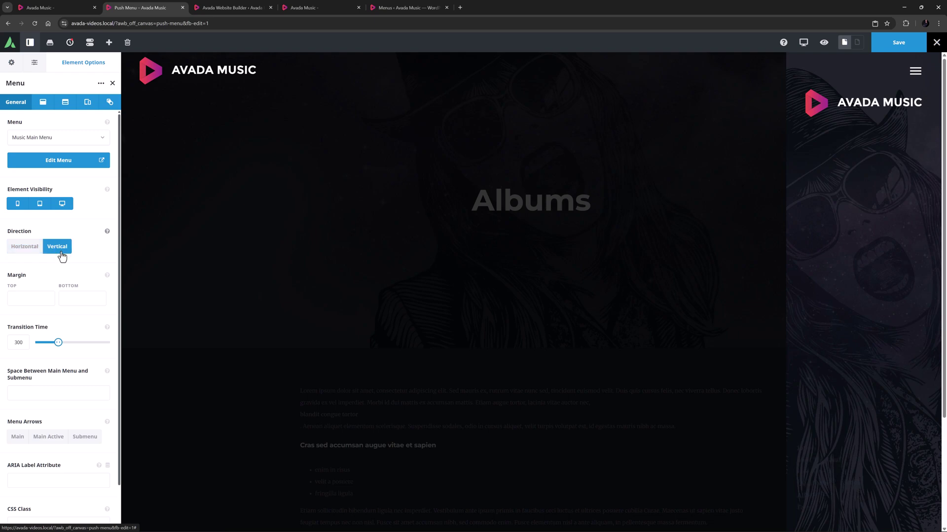
- Set the menu item text colour to white global Color 1
{"action": "left_click", "coordinate": [42, 102]}
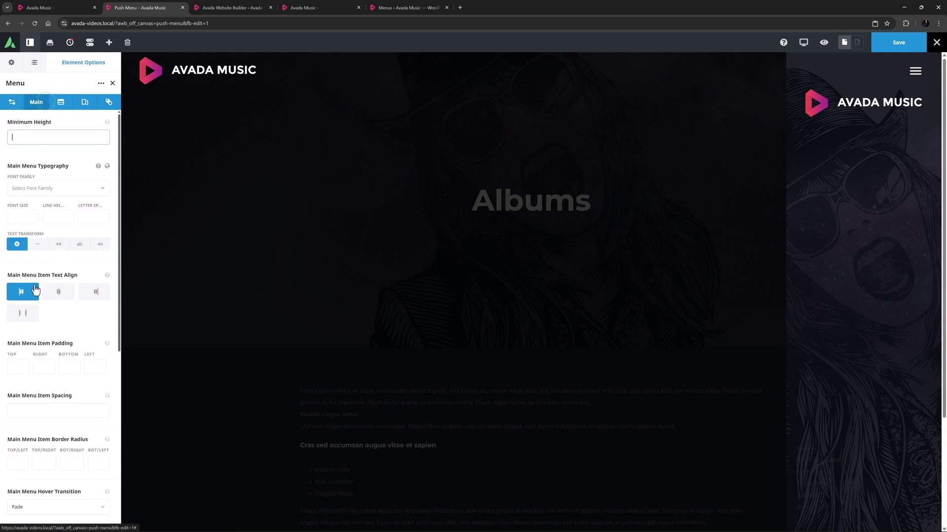
{"action": "scroll", "coordinate": [32, 292], "scroll_direction": "down", "scroll_amount": 6}
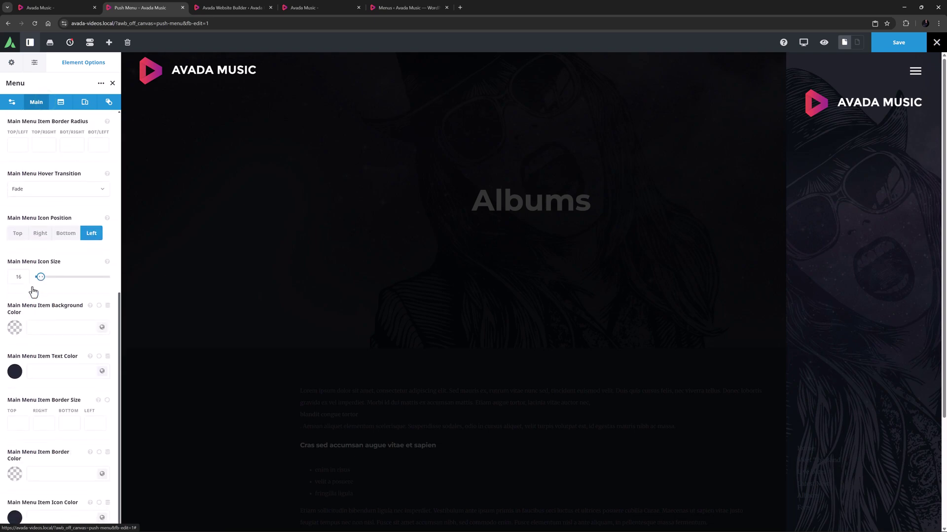
{"action": "left_click", "coordinate": [102, 372]}
{"action": "left_click", "coordinate": [17, 402]}
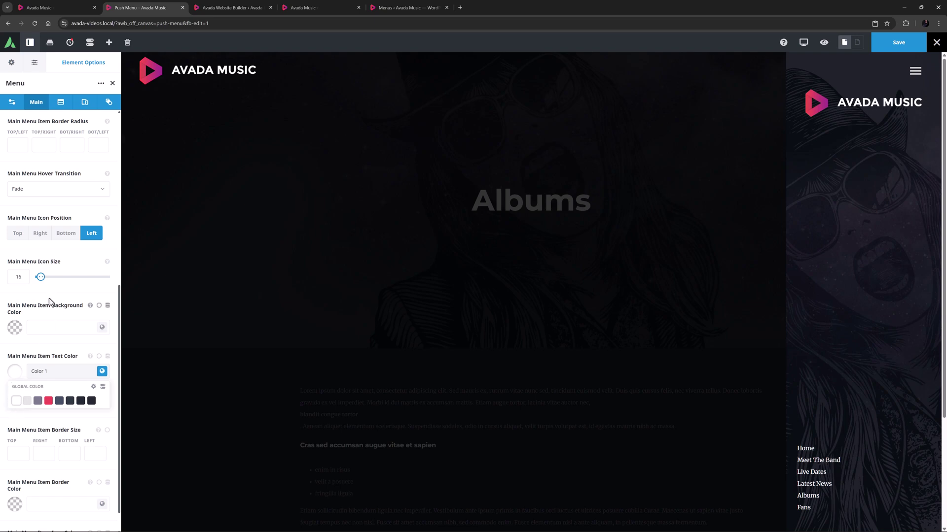
- Apply the Montserrat typography preset at 32px, centre the items, and set 40px item spacing
{"action": "scroll", "coordinate": [46, 303], "scroll_direction": "up", "scroll_amount": 5}
{"action": "scroll", "coordinate": [46, 305], "scroll_direction": "up", "scroll_amount": 1}
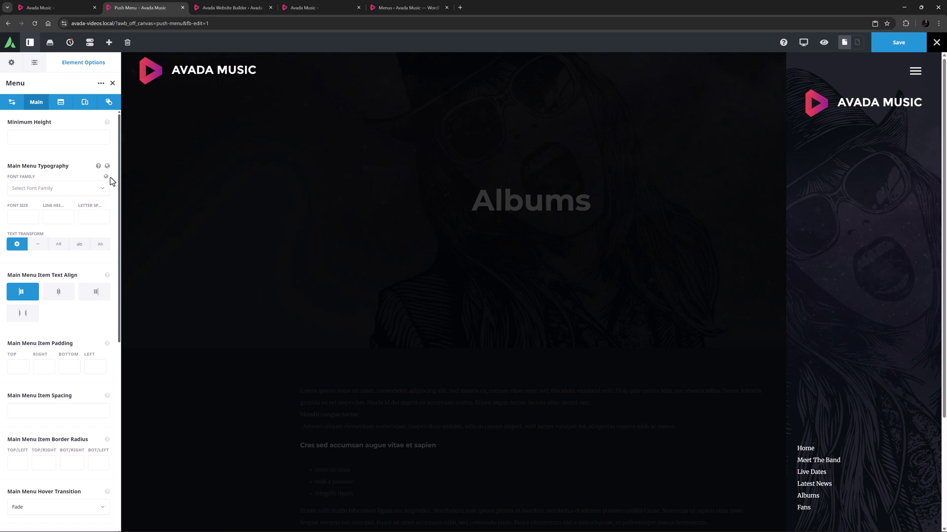
{"action": "left_click", "coordinate": [105, 176]}
{"action": "left_click", "coordinate": [44, 199]}
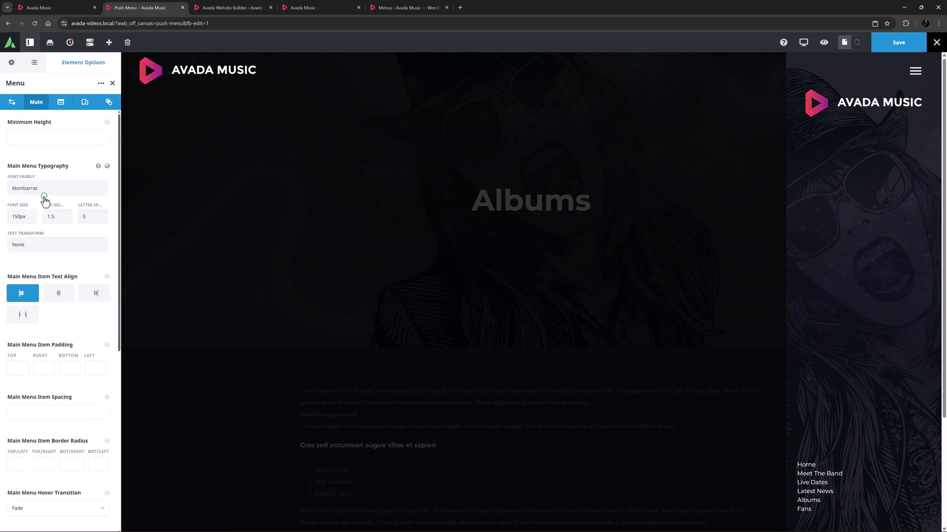
{"action": "left_click", "coordinate": [20, 217]}
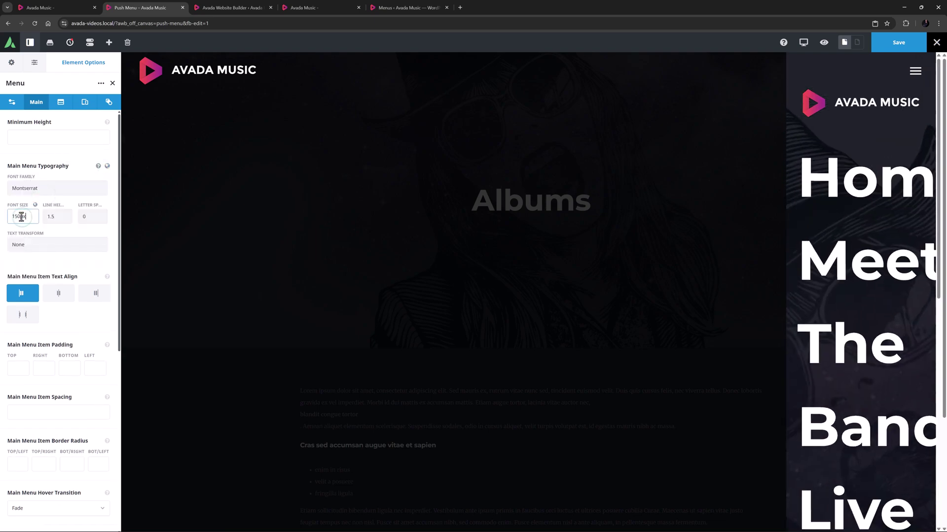
{"action": "double_click", "coordinate": [21, 217]}
{"action": "type", "text": "32px"}
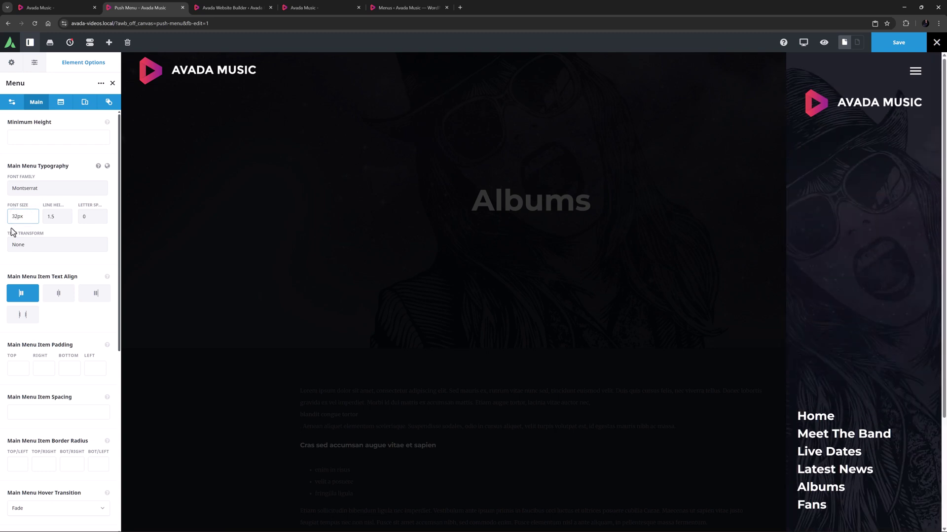
{"action": "scroll", "coordinate": [39, 302], "scroll_direction": "down", "scroll_amount": 3}
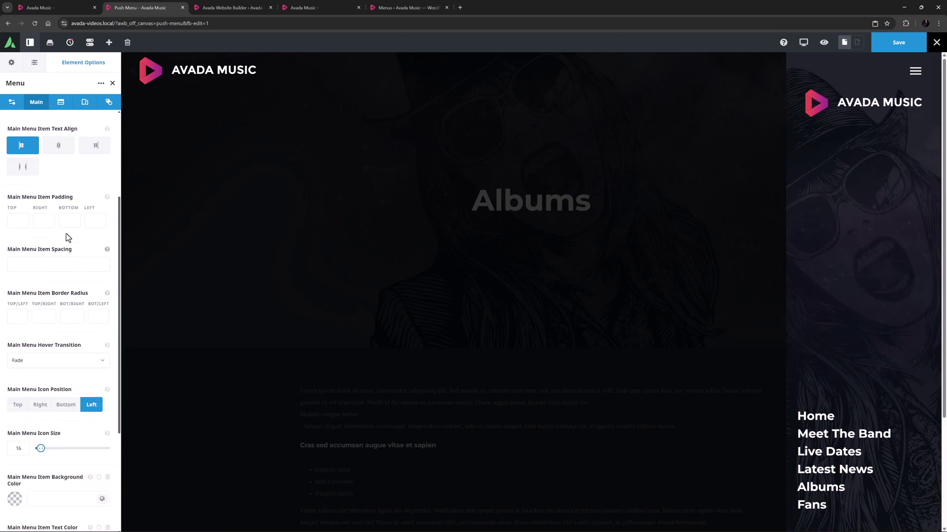
{"action": "left_click", "coordinate": [58, 148]}
{"action": "left_click", "coordinate": [34, 266]}
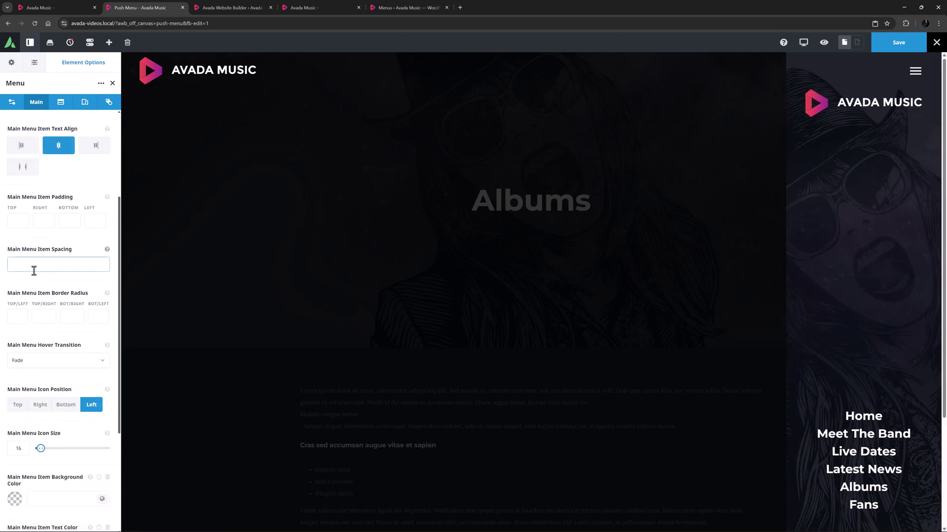
{"action": "type", "text": "40px"}
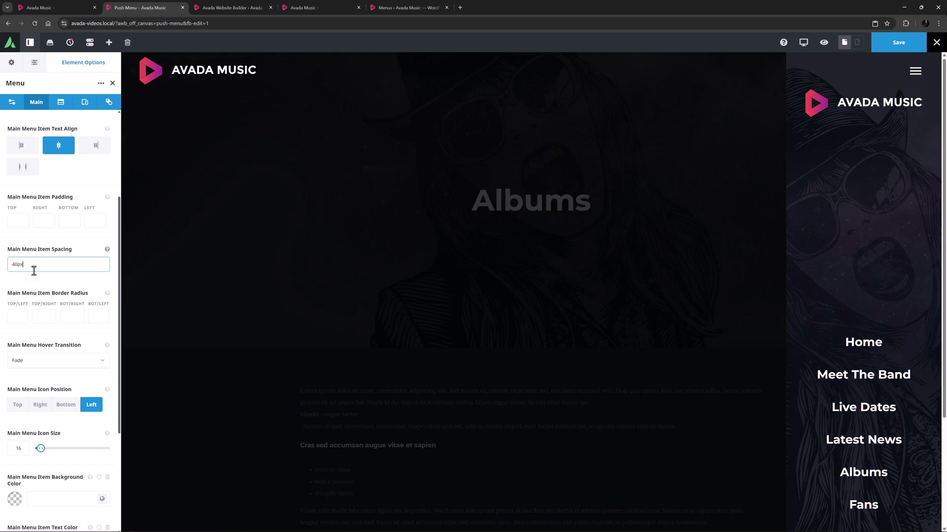
- Set the menu items' hover text colour to pink global Color 4
{"action": "scroll", "coordinate": [34, 270], "scroll_direction": "down", "scroll_amount": 3}
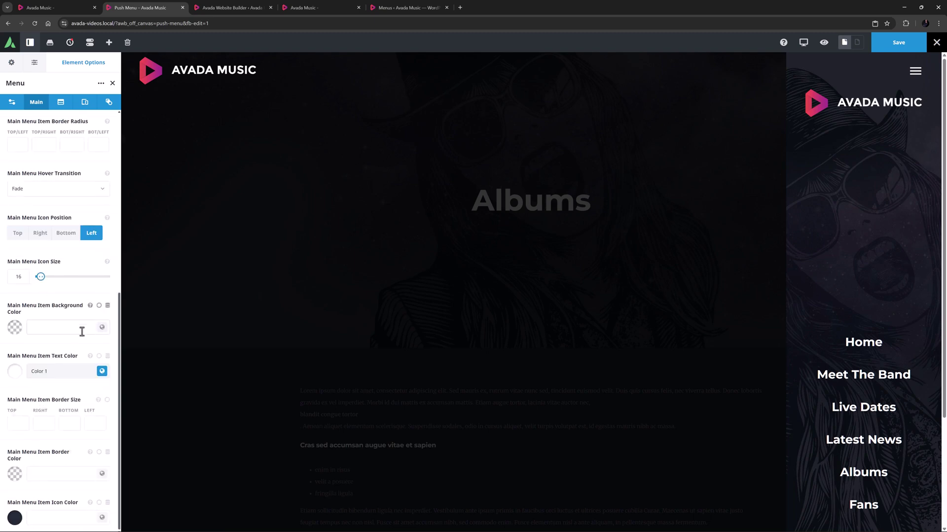
{"action": "left_click", "coordinate": [95, 372]}
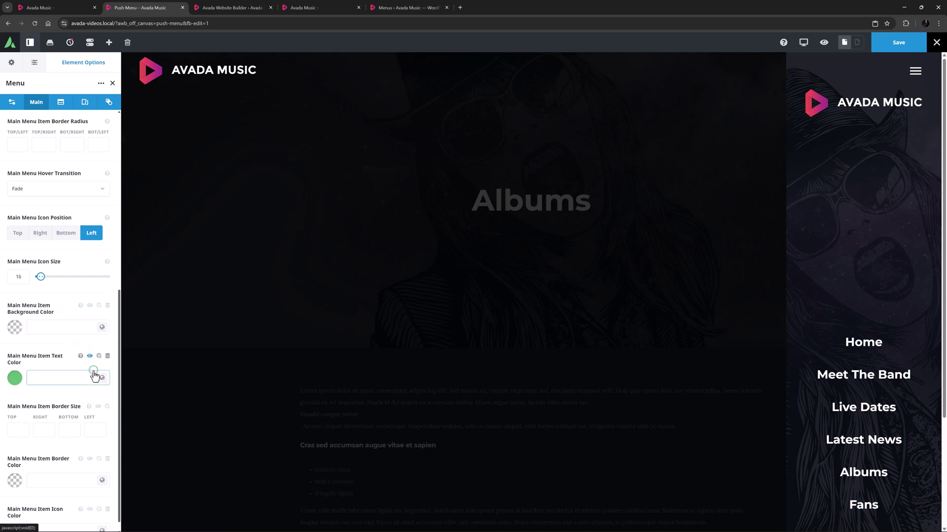
{"action": "left_click", "coordinate": [102, 378]}
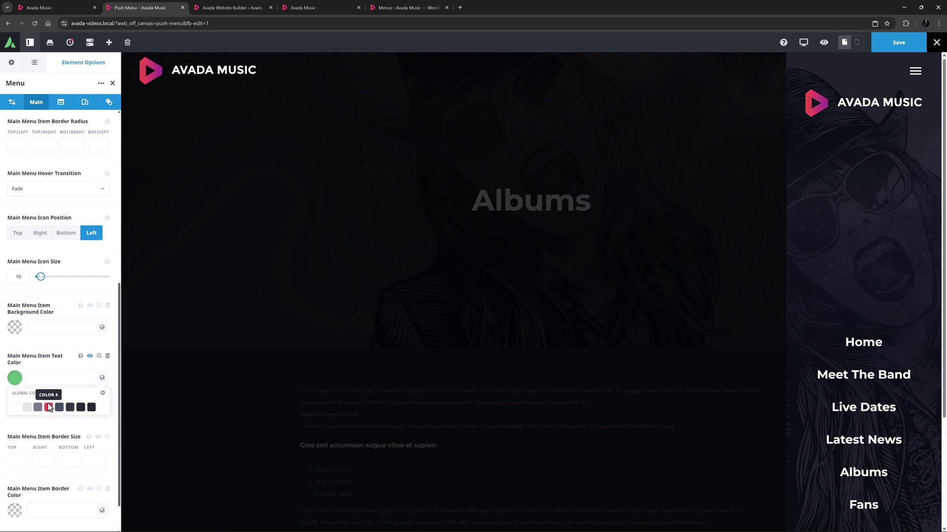
{"action": "left_click", "coordinate": [48, 407]}
{"action": "left_click", "coordinate": [63, 363]}
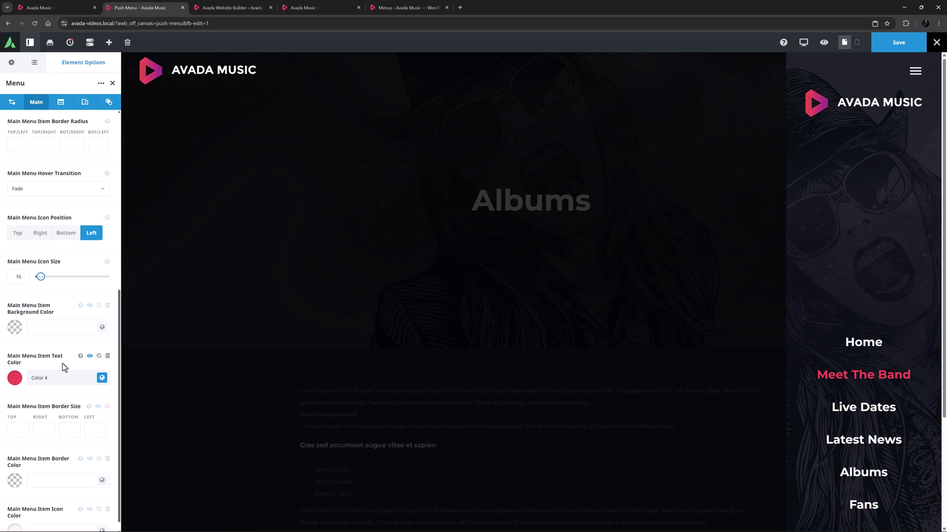
{"action": "scroll", "coordinate": [62, 363], "scroll_direction": "down", "scroll_amount": 1}
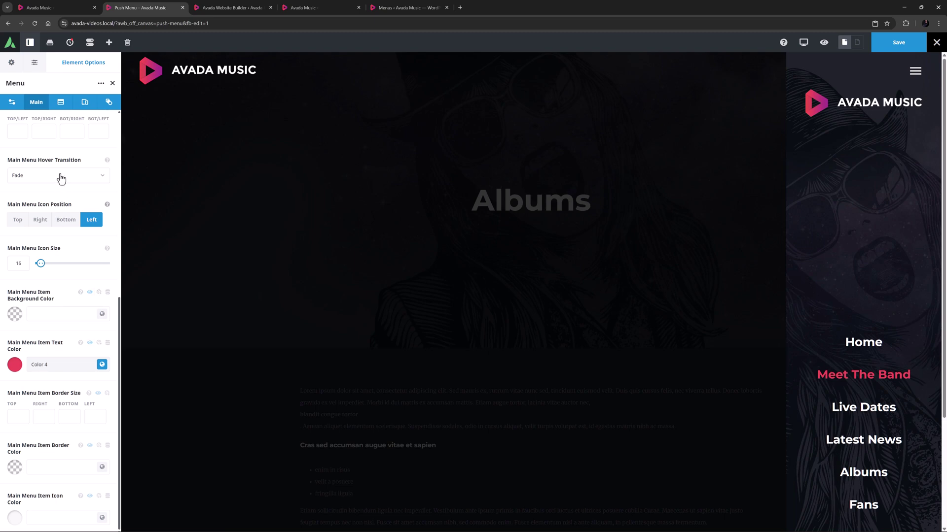
- Set the menu's Collapse to Mobile Breakpoint option to Never
{"action": "left_click", "coordinate": [88, 108]}
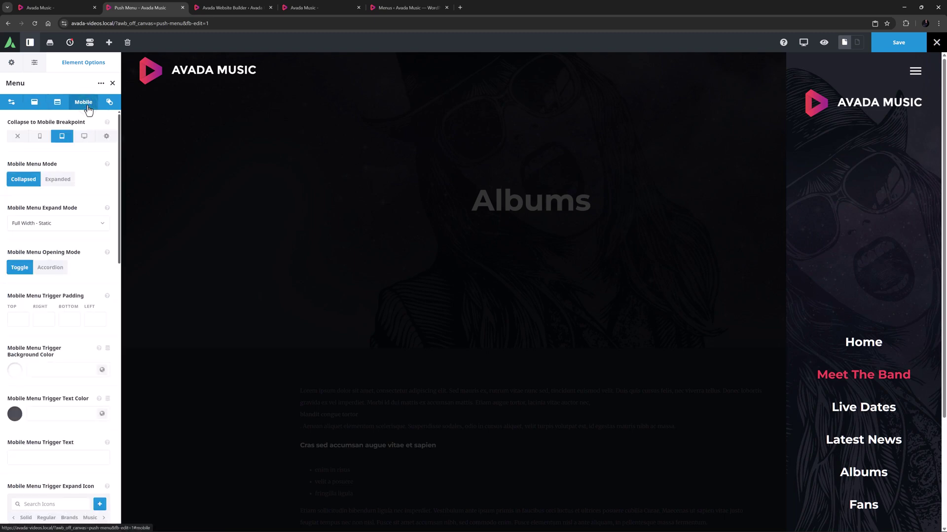
{"action": "left_click", "coordinate": [18, 138]}
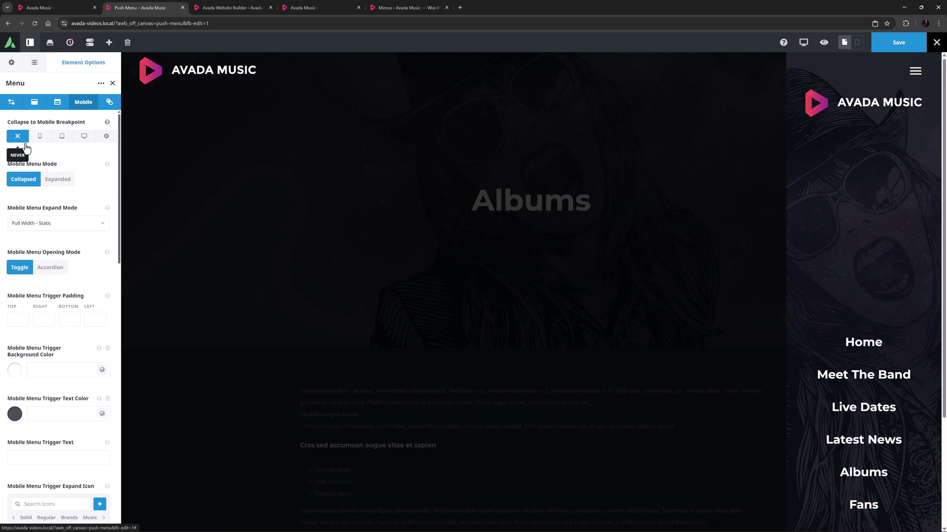
- Add a new 1/1 container at the bar's bottom and place a Countdown element in it
{"action": "mouse_move", "coordinate": [805, 355]}
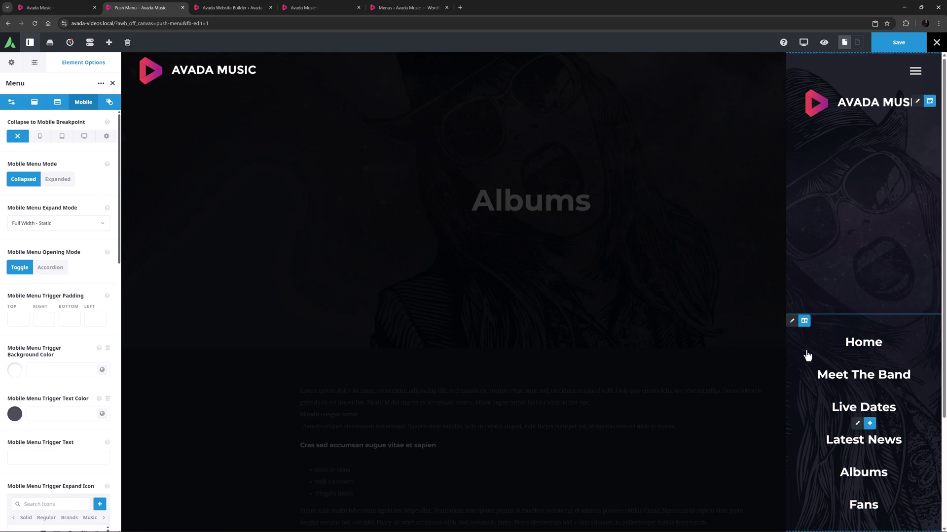
{"action": "left_click", "coordinate": [804, 322]}
{"action": "left_click", "coordinate": [108, 140]}
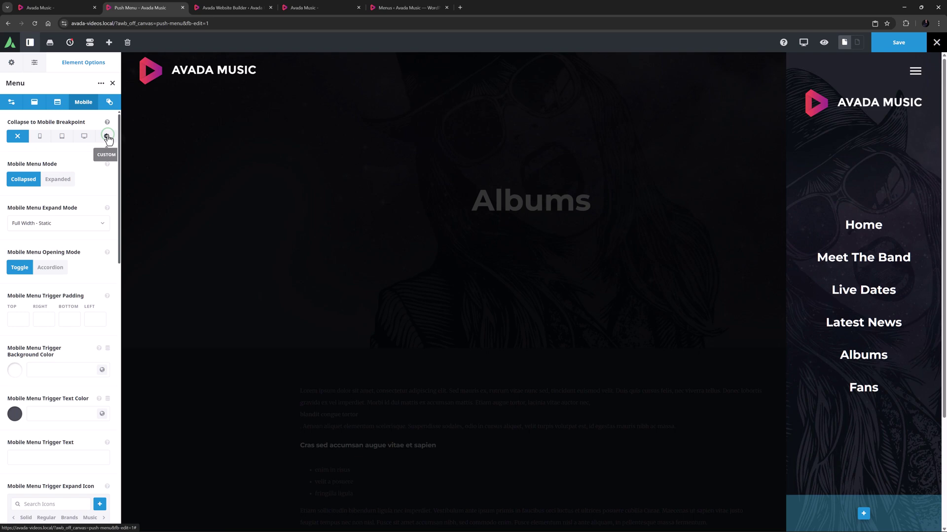
{"action": "left_click", "coordinate": [863, 514]}
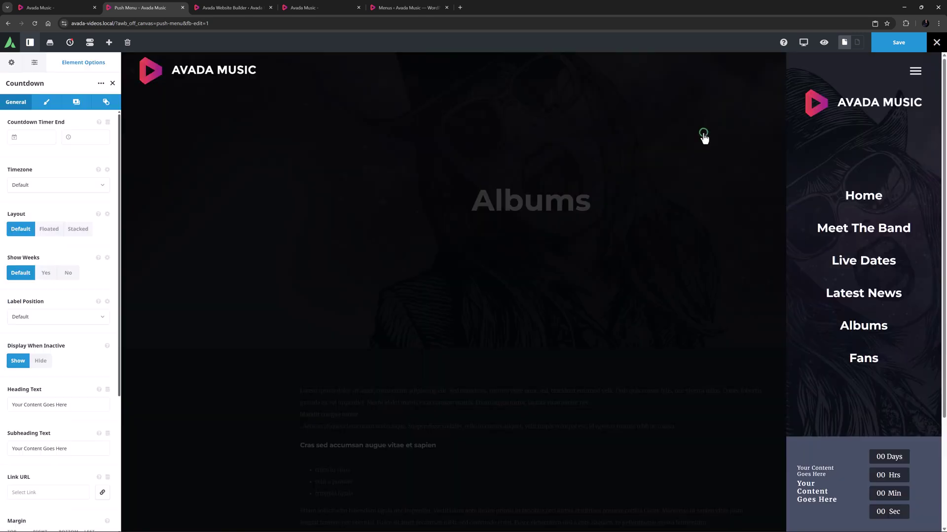
{"action": "left_click", "coordinate": [703, 137]}
{"action": "left_click", "coordinate": [14, 138]}
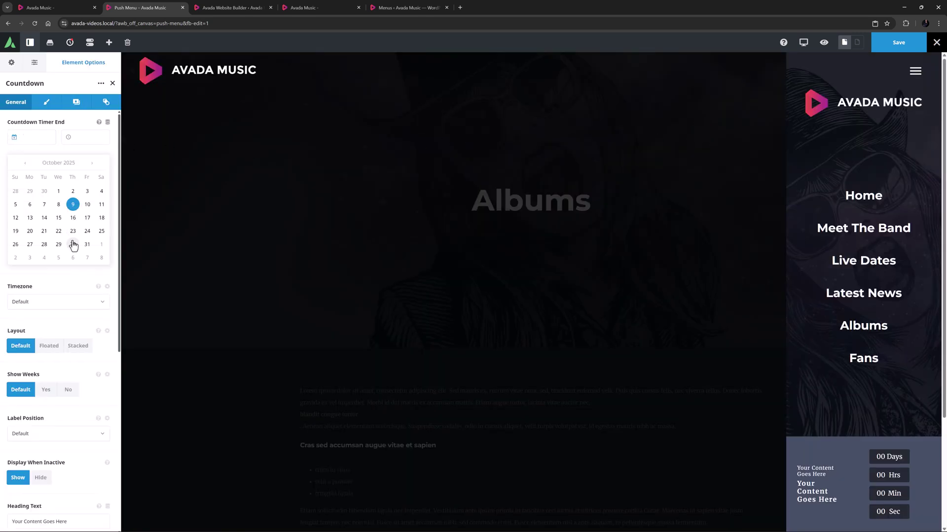
{"action": "left_click", "coordinate": [73, 231]}
{"action": "left_click", "coordinate": [83, 137]}
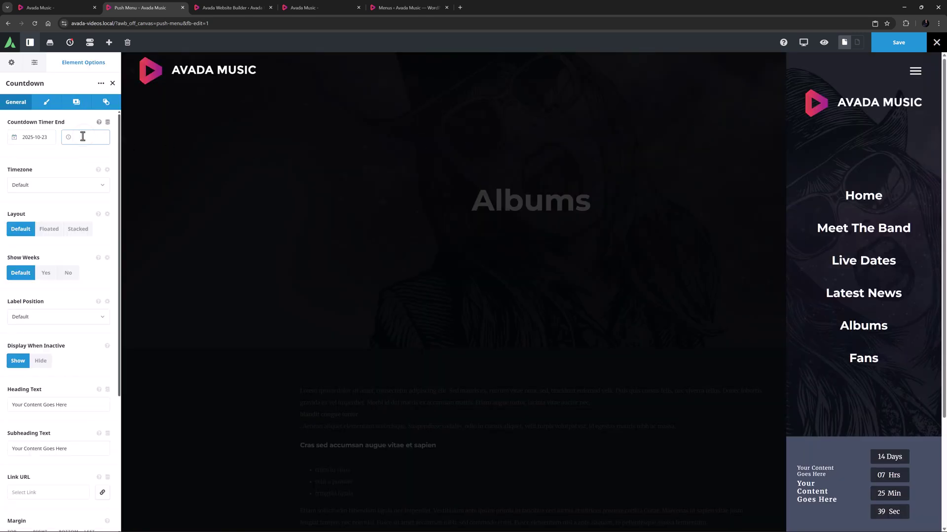
{"action": "type", "text": "09:00:00"}
{"action": "left_click", "coordinate": [72, 231]}
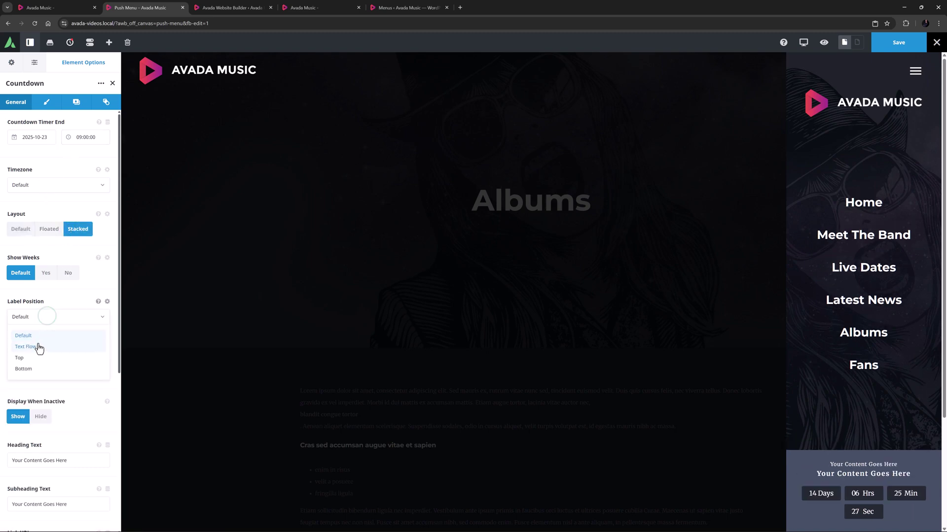
{"action": "left_click", "coordinate": [31, 369]}
{"action": "scroll", "coordinate": [35, 342], "scroll_direction": "down", "scroll_amount": 1}
{"action": "scroll", "coordinate": [34, 341], "scroll_direction": "down", "scroll_amount": 3}
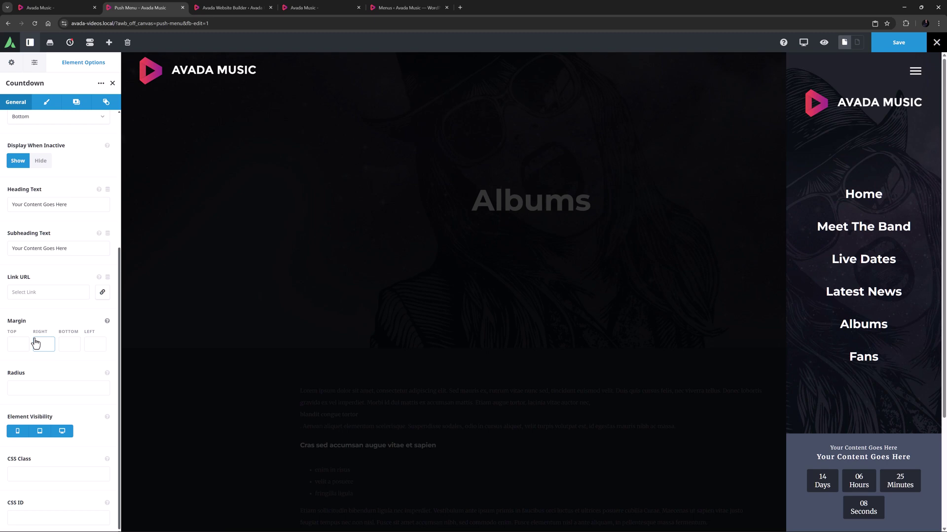
- Replace the countdown heading with 'Tickets On Sale In:' and subheading with 'The Avada Music Global Tour'
{"action": "triple_click", "coordinate": [66, 204]}
{"action": "key", "text": "BackSpace"}
{"action": "type", "text": "Tickets On Sale In:"}
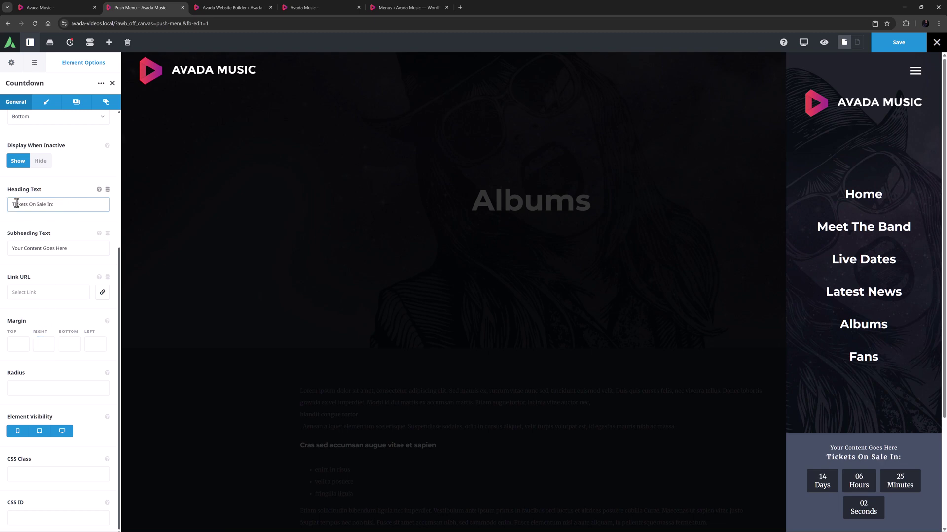
{"action": "triple_click", "coordinate": [82, 246]}
{"action": "key", "text": "BackSpace"}
{"action": "type", "text": "The Avada Music Global Tour"}
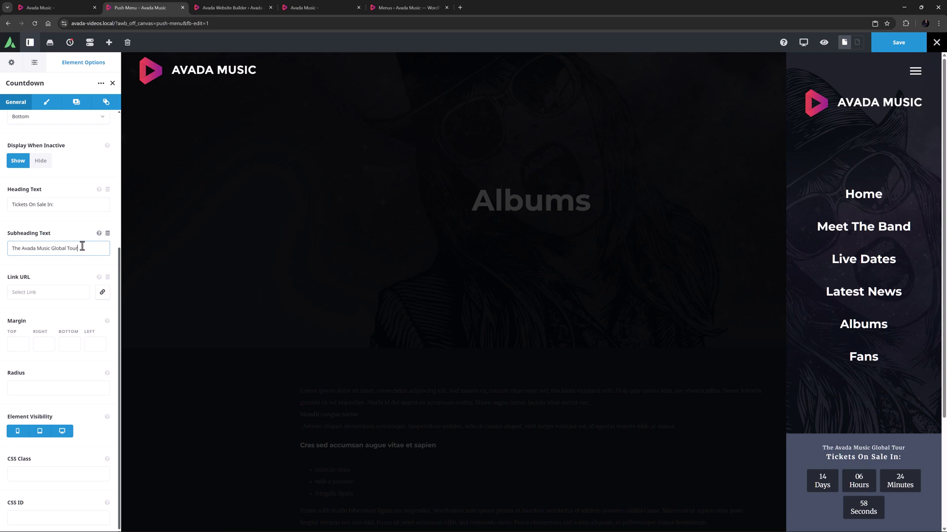
- Set the countdown link URL to '#' and its link text to 'Buy Tickets Here'
{"action": "left_click", "coordinate": [41, 291]}
{"action": "type", "text": "#"}
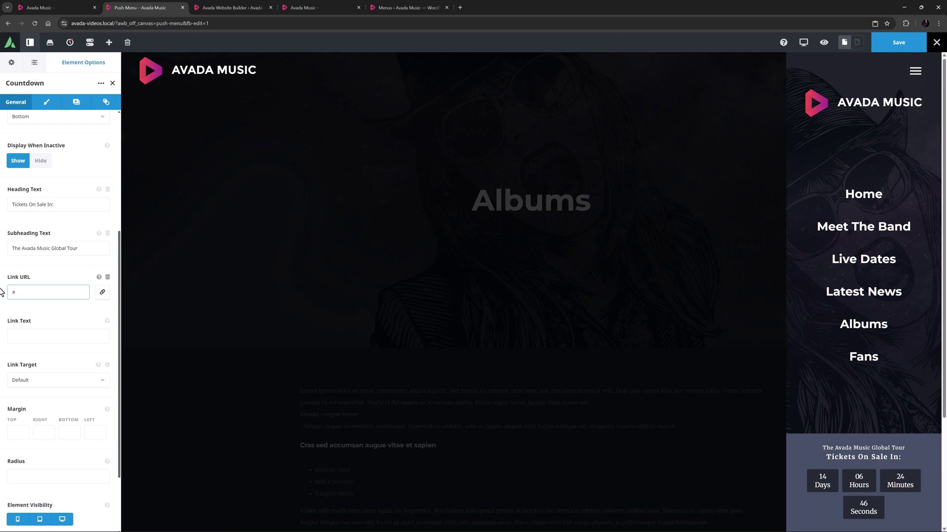
{"action": "left_click", "coordinate": [14, 333]}
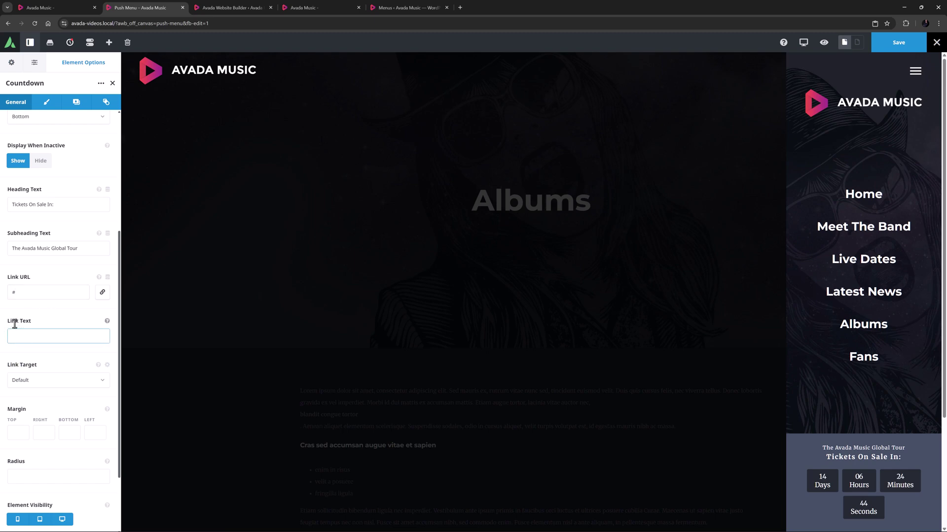
{"action": "type", "text": "Buy Tickets Here"}
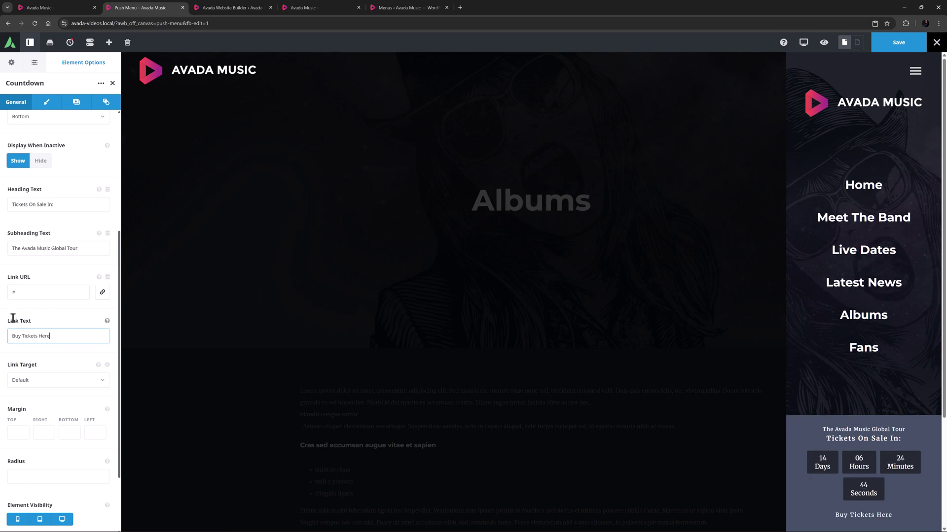
- On the countdown's Design tab, set the counter box background to coral global Color 4
{"action": "left_click", "coordinate": [46, 106]}
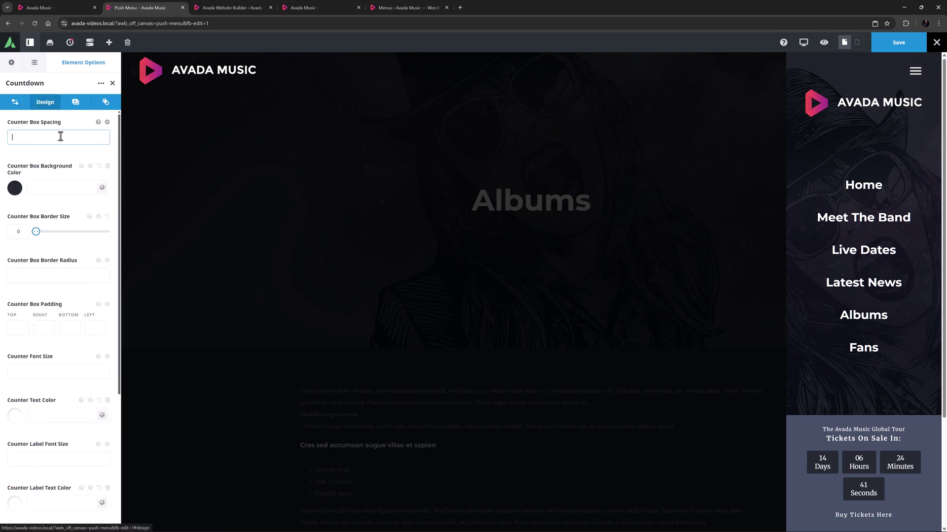
{"action": "left_click", "coordinate": [102, 187]}
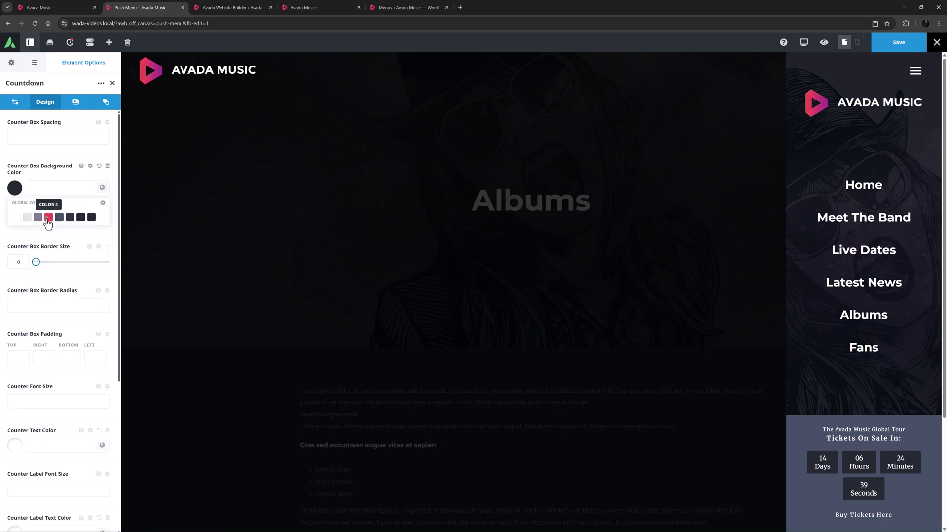
{"action": "left_click", "coordinate": [49, 217]}
{"action": "left_click", "coordinate": [101, 189]}
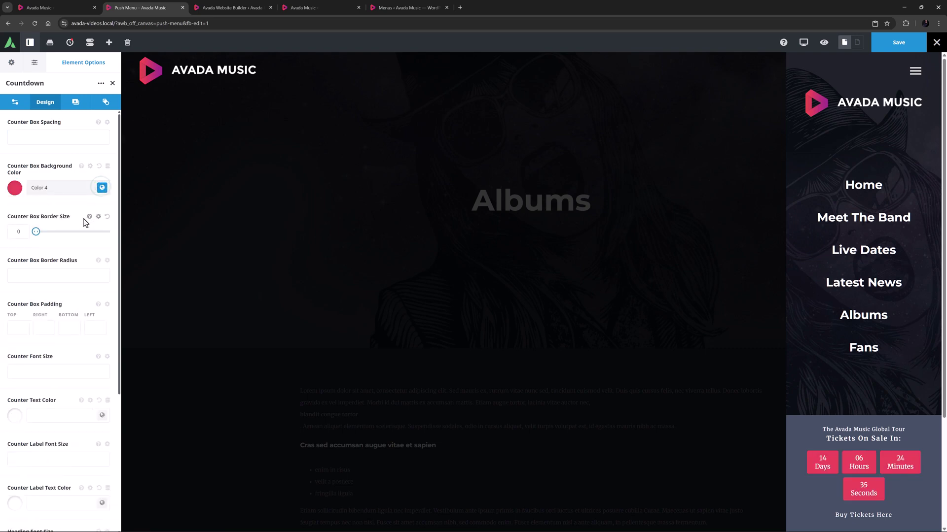
- Set the counter font size to 14px and the label font size to 12px
{"action": "left_click", "coordinate": [26, 376]}
{"action": "type", "text": "14px"}
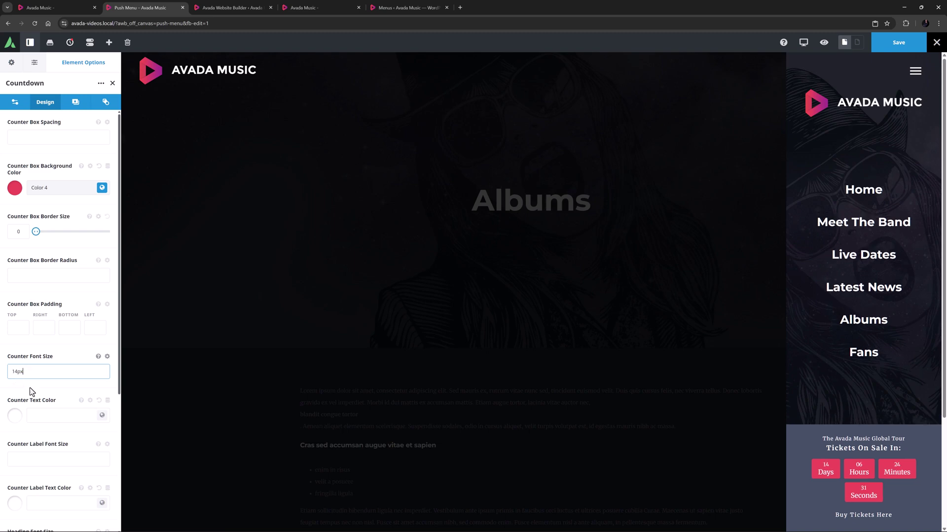
{"action": "left_click", "coordinate": [12, 457]}
{"action": "type", "text": "12px"}
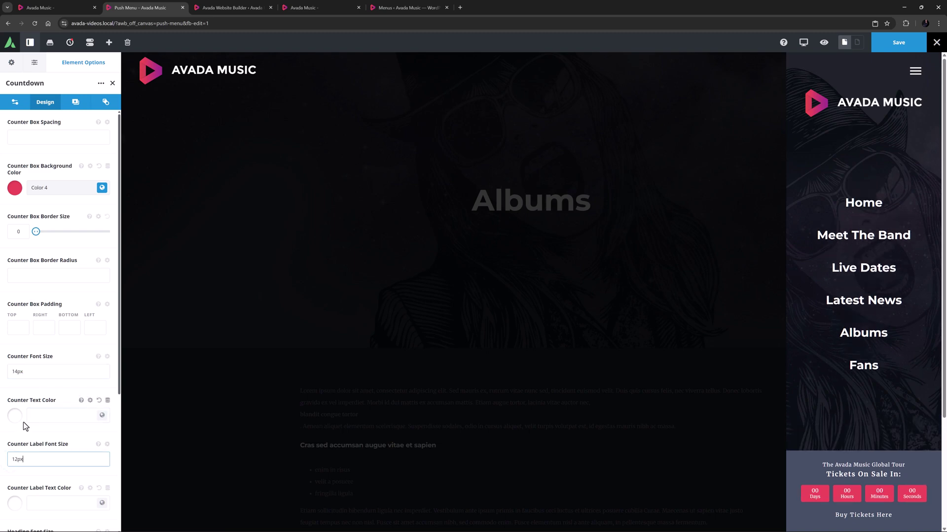
- Set the countdown subheading text colour to coral Color 4
{"action": "scroll", "coordinate": [23, 422], "scroll_direction": "down", "scroll_amount": 4}
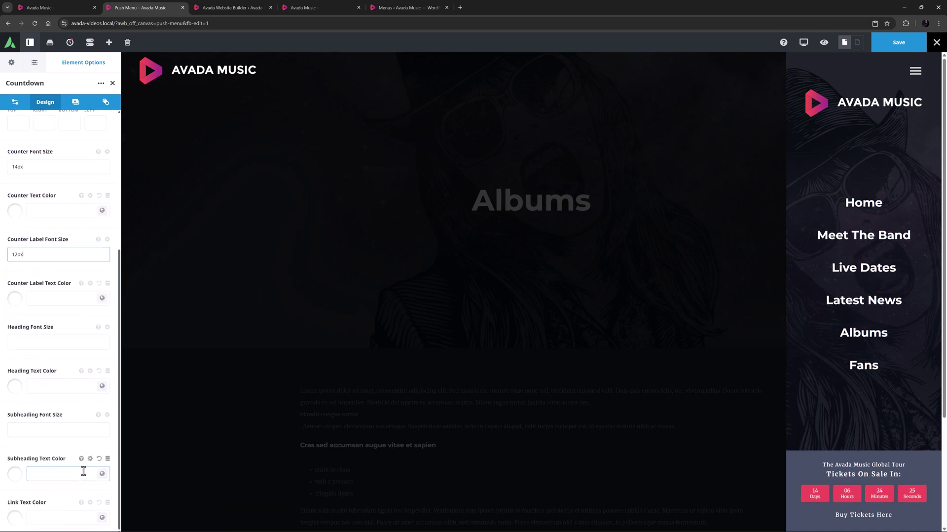
{"action": "left_click", "coordinate": [102, 474]}
{"action": "left_click", "coordinate": [48, 504]}
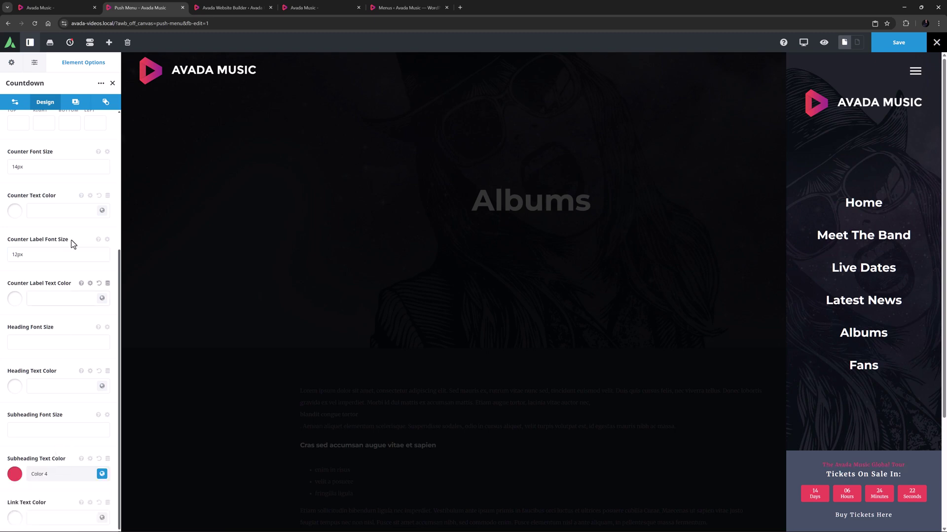
- Give the countdown a global Color 5 background with alpha -50, then save the Push Menu off canvas
{"action": "left_click", "coordinate": [76, 101]}
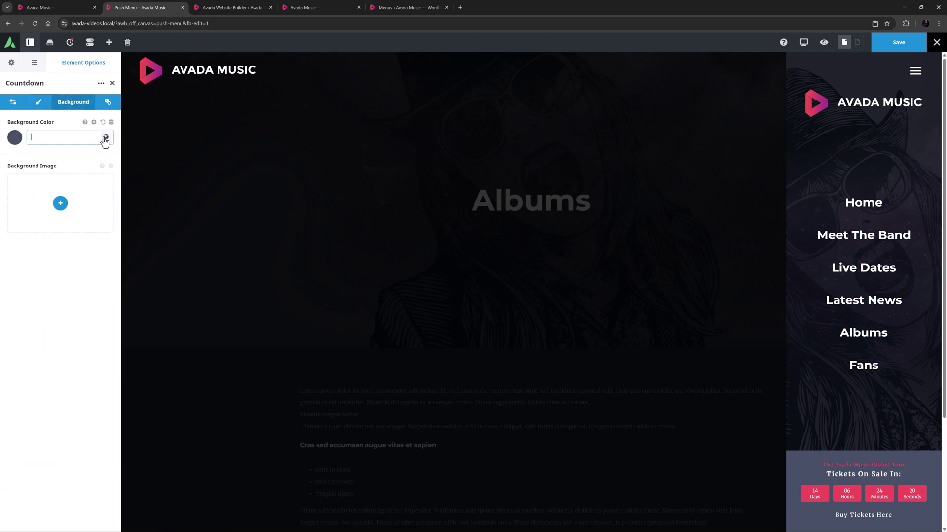
{"action": "left_click", "coordinate": [106, 137]}
{"action": "left_click", "coordinate": [106, 152]}
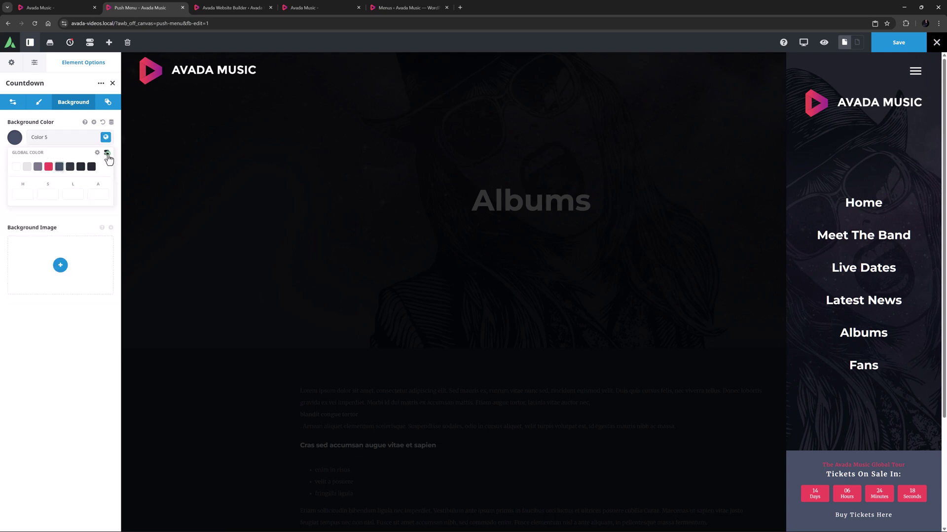
{"action": "left_click", "coordinate": [97, 194]}
{"action": "type", "text": "-50"}
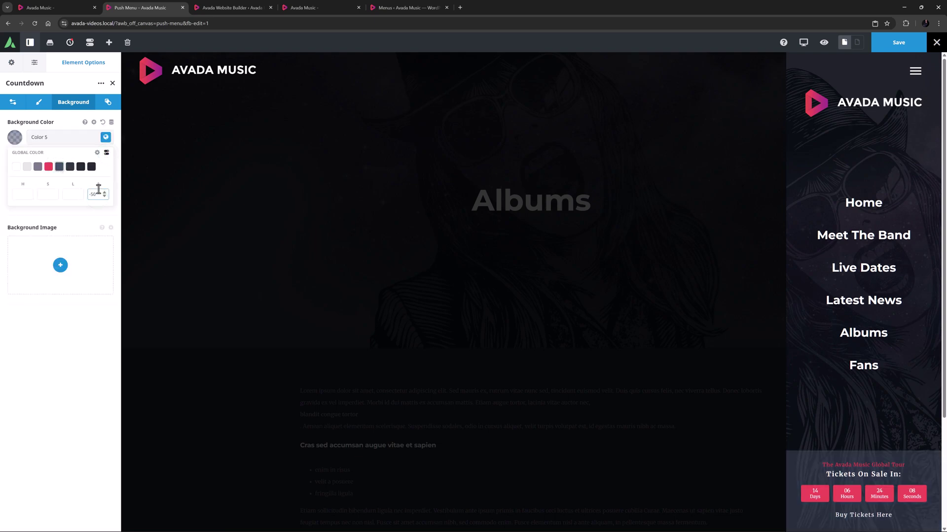
{"action": "left_click", "coordinate": [918, 45]}
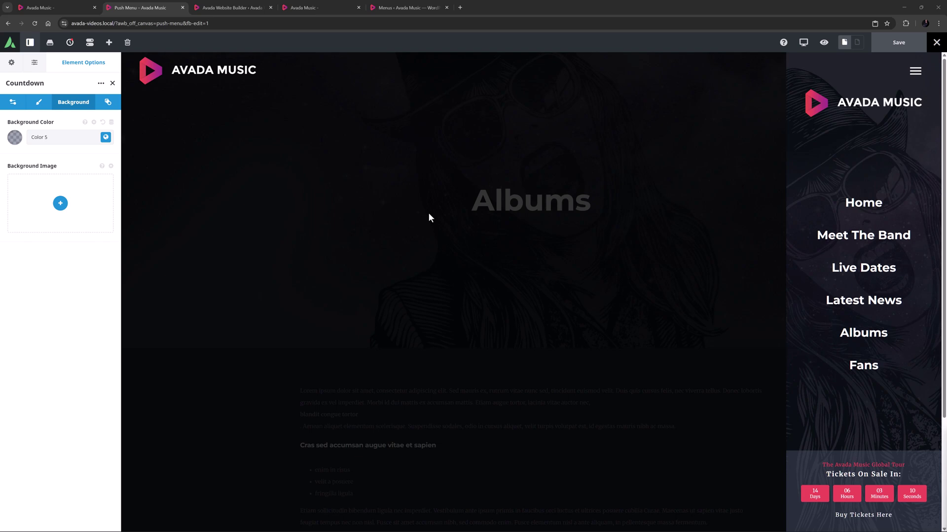
- On the WordPress Menus page, create a new menu named 'Push Menu'
{"action": "left_click", "coordinate": [413, 8]}
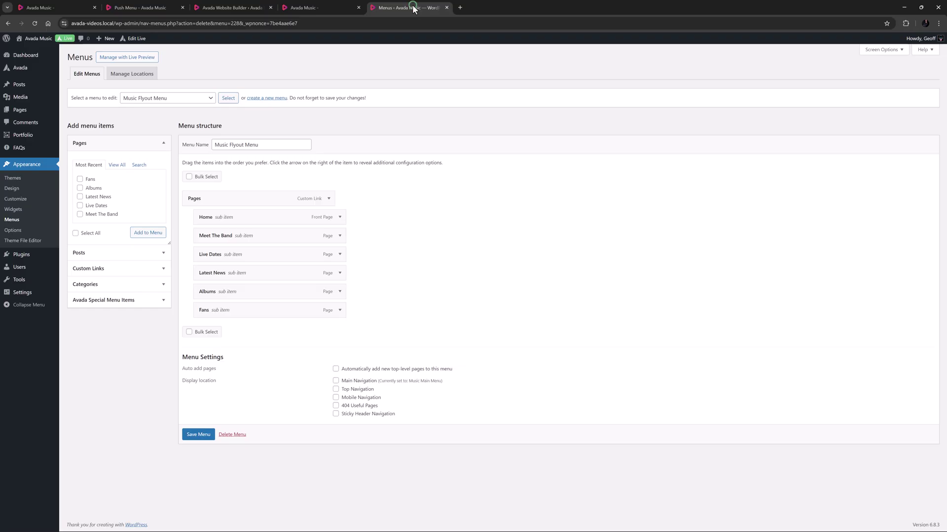
{"action": "left_click", "coordinate": [267, 98]}
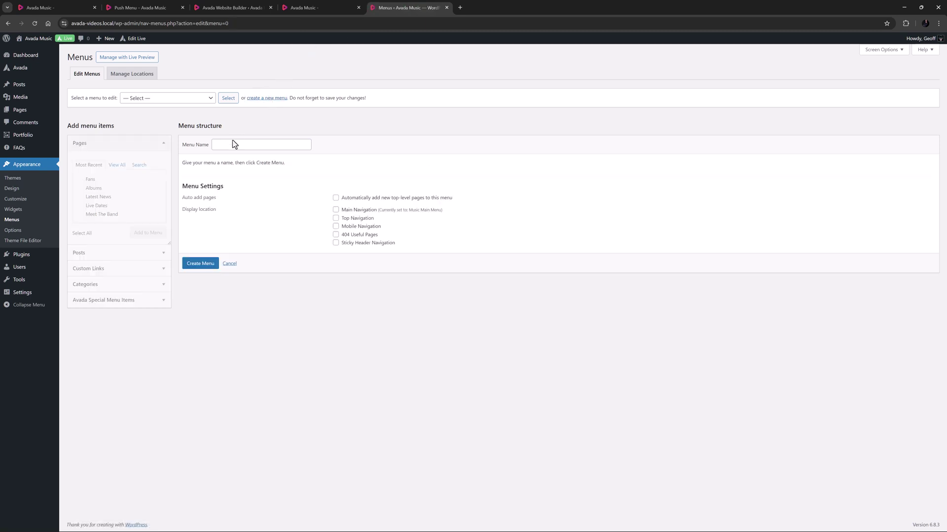
{"action": "left_click", "coordinate": [235, 145]}
{"action": "type", "text": "Push Menu"}
{"action": "left_click", "coordinate": [199, 264]}
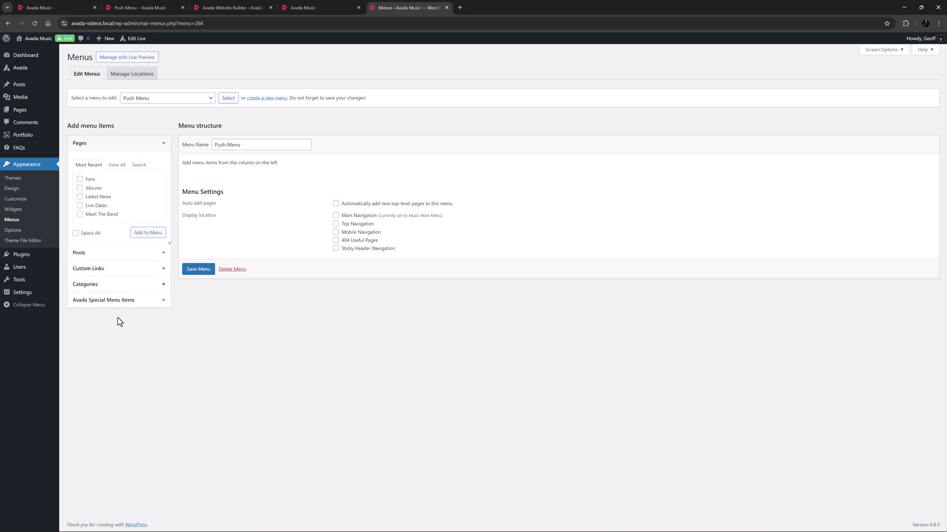
- Add an Off Canvas Toggle item from Avada Special Menu Items to Push Menu
{"action": "left_click", "coordinate": [124, 300]}
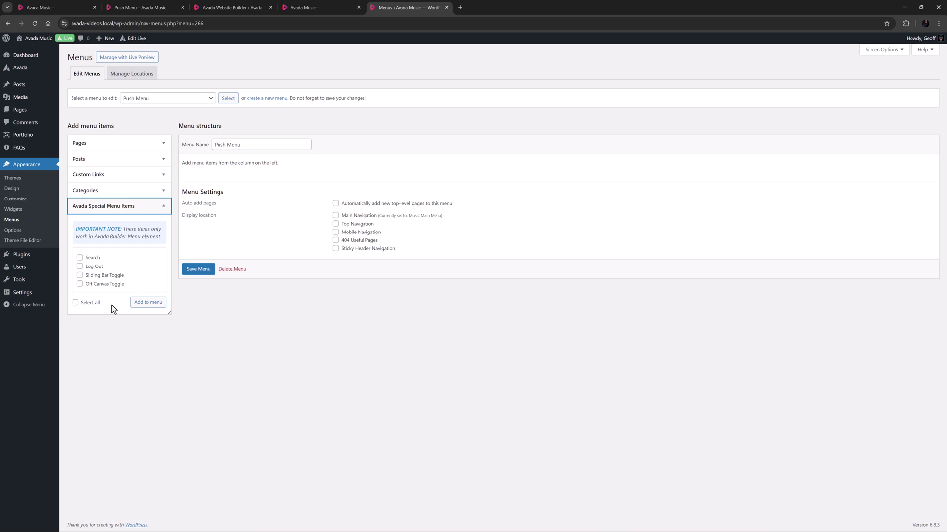
{"action": "left_click", "coordinate": [93, 284]}
{"action": "left_click", "coordinate": [151, 307]}
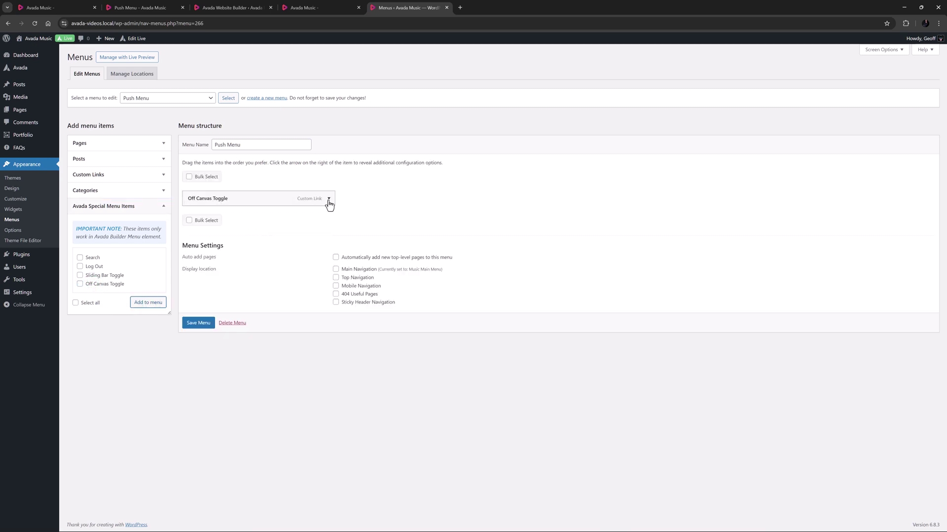
- In the toggle item's Avada Menu Options, link it to the Push Menu off canvas
{"action": "left_click", "coordinate": [329, 199]}
{"action": "left_click", "coordinate": [234, 262]}
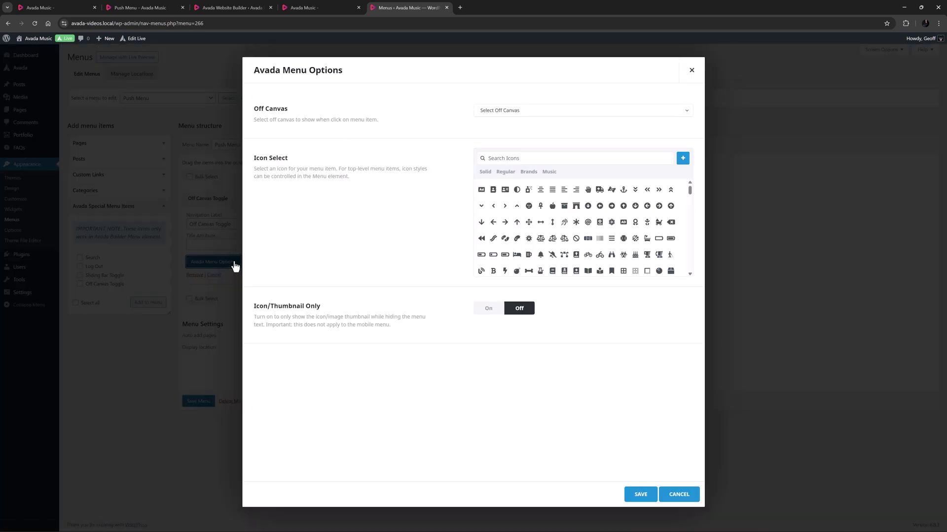
{"action": "left_click", "coordinate": [494, 111]}
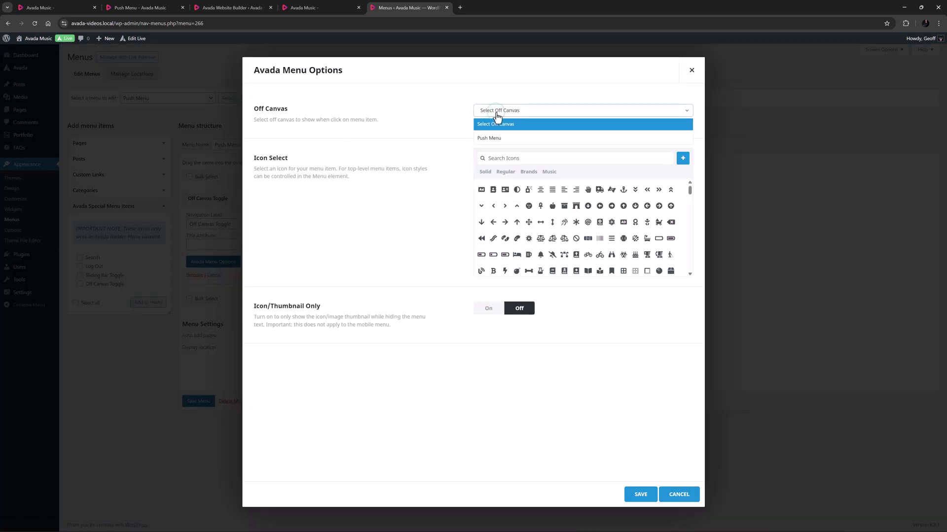
{"action": "left_click", "coordinate": [495, 138]}
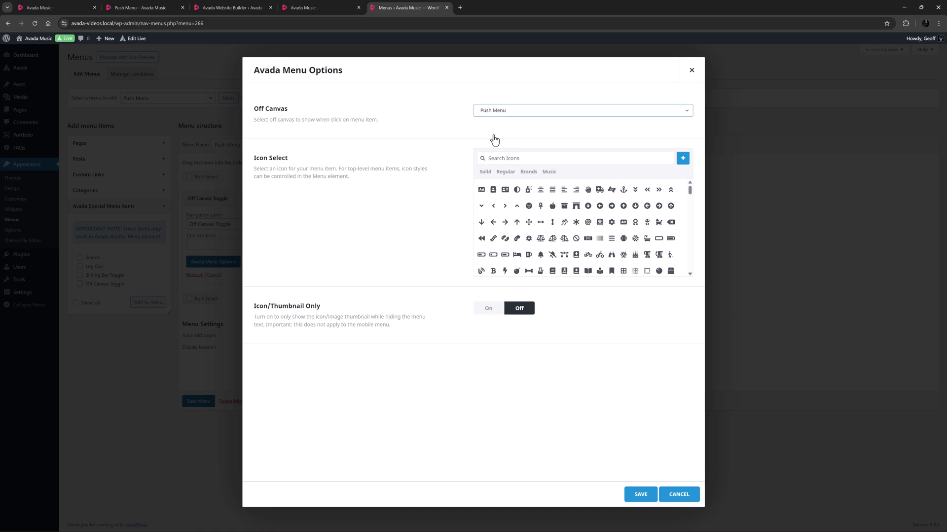
- Give the item the align-center icon with Icon/Thumbnail Only on, and save the menu
{"action": "left_click", "coordinate": [493, 159]}
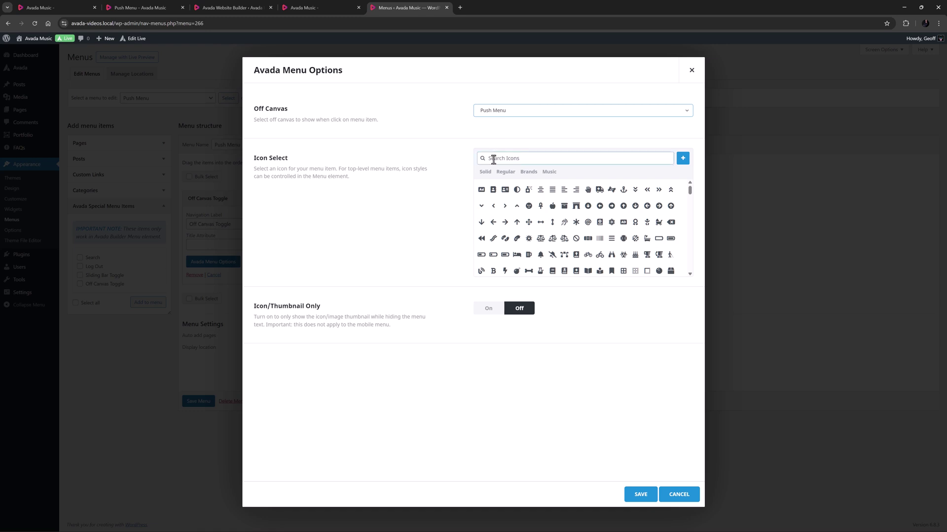
{"action": "left_click", "coordinate": [540, 189]}
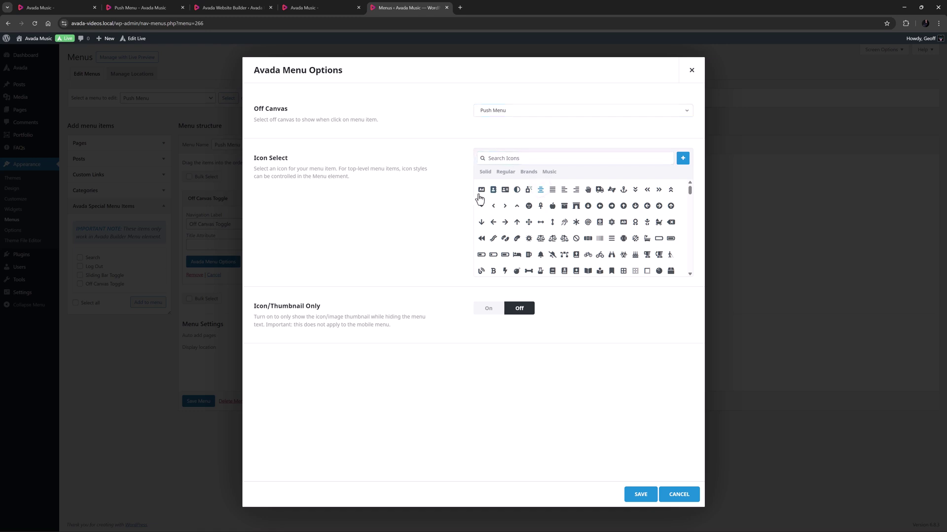
{"action": "left_click", "coordinate": [449, 204]}
{"action": "left_click", "coordinate": [492, 310]}
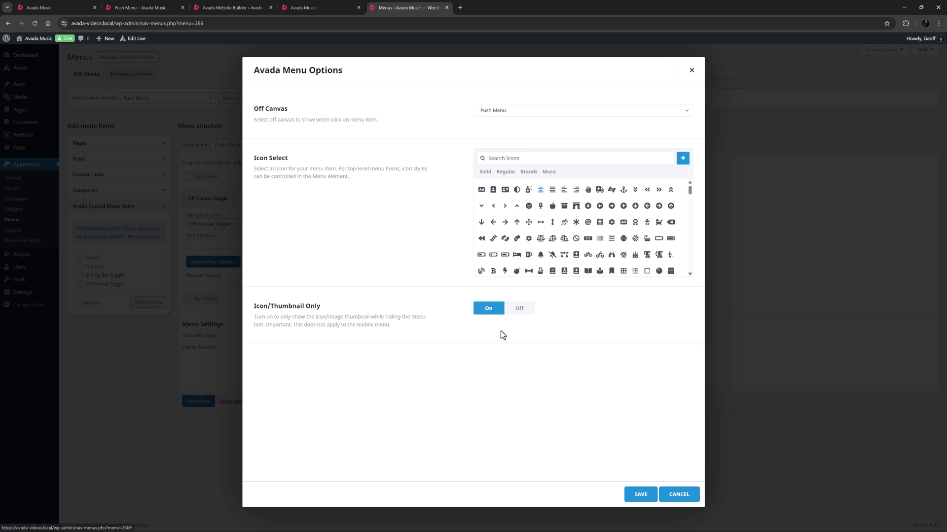
{"action": "left_click", "coordinate": [636, 494]}
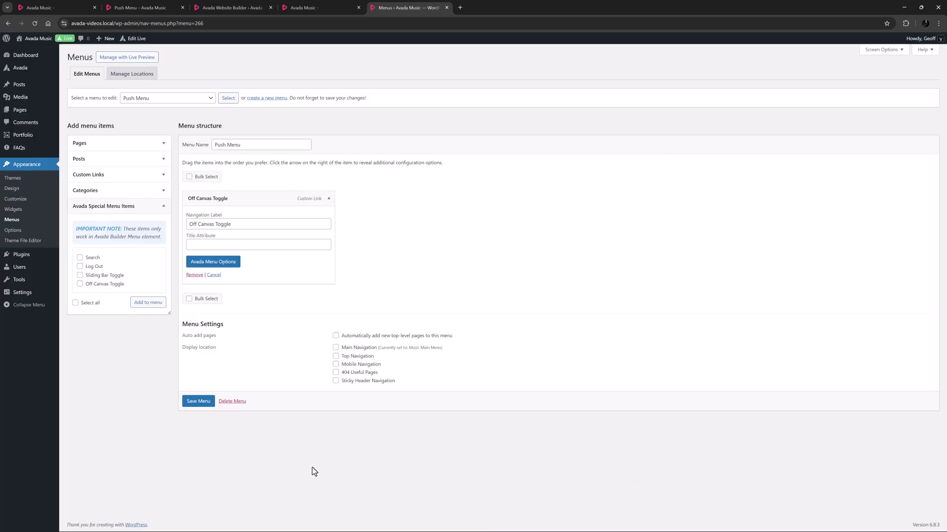
{"action": "left_click", "coordinate": [195, 402]}
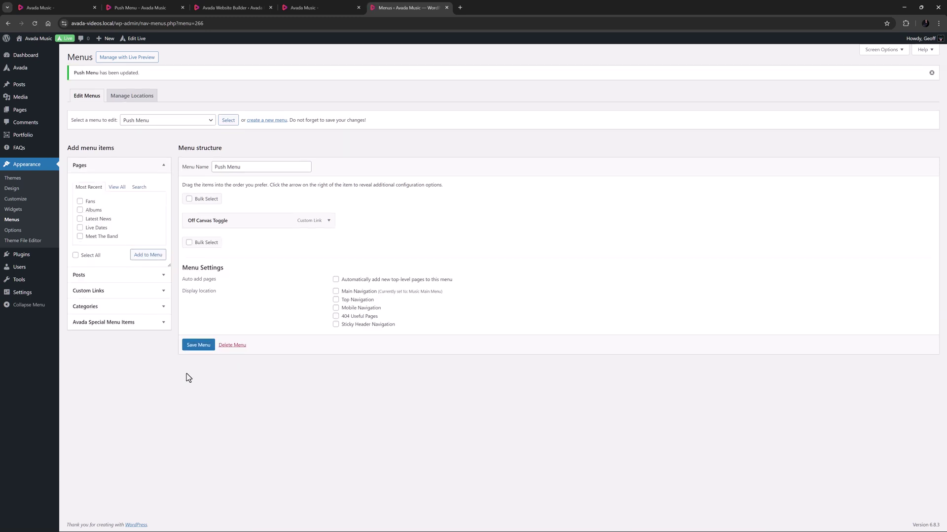
- From the front page, open the Global Header in the Avada live editor
{"action": "left_click", "coordinate": [54, 8]}
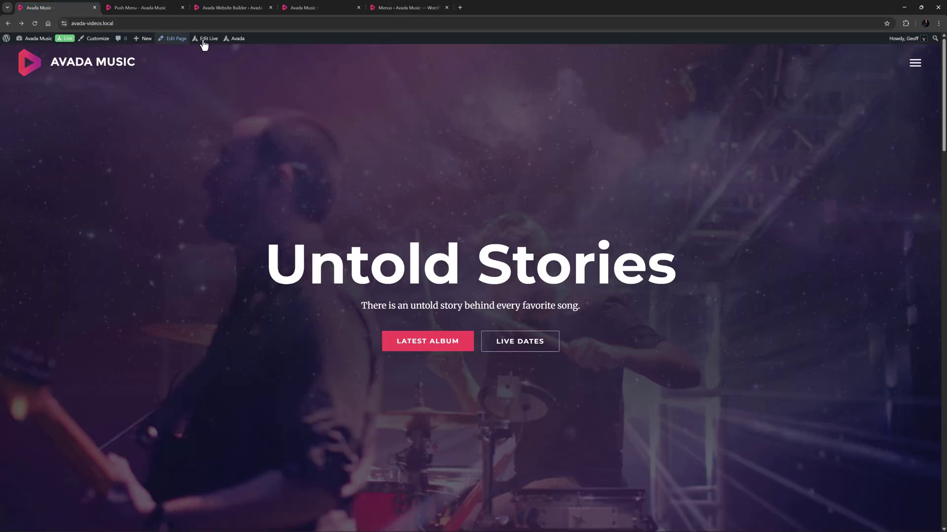
{"action": "mouse_move", "coordinate": [205, 45]}
{"action": "left_click", "coordinate": [207, 69]}
{"action": "left_click", "coordinate": [171, 9]}
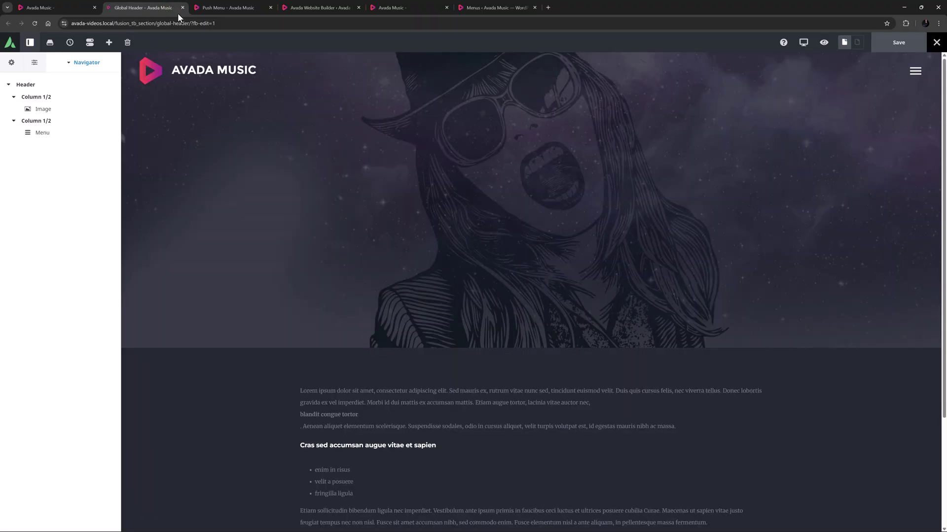
- Set the header's Menu element to use Push Menu
{"action": "mouse_move", "coordinate": [723, 78]}
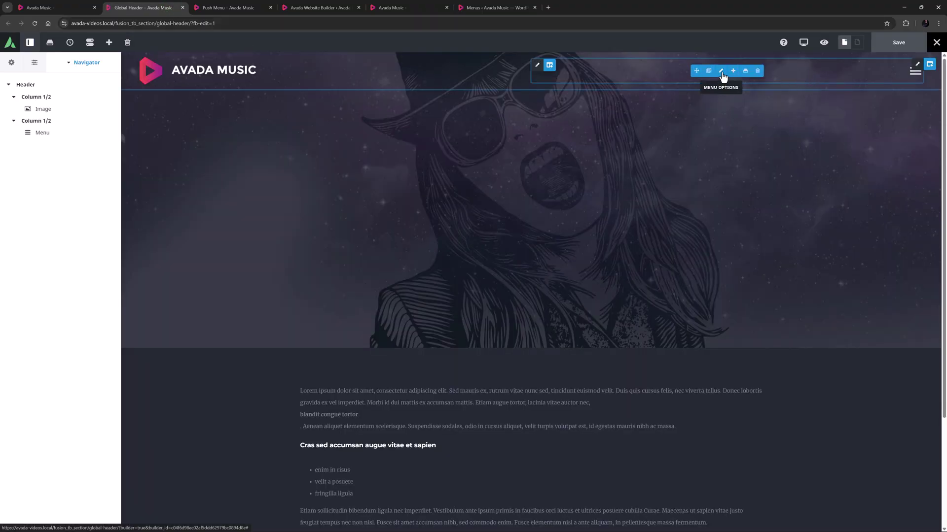
{"action": "left_click", "coordinate": [722, 73]}
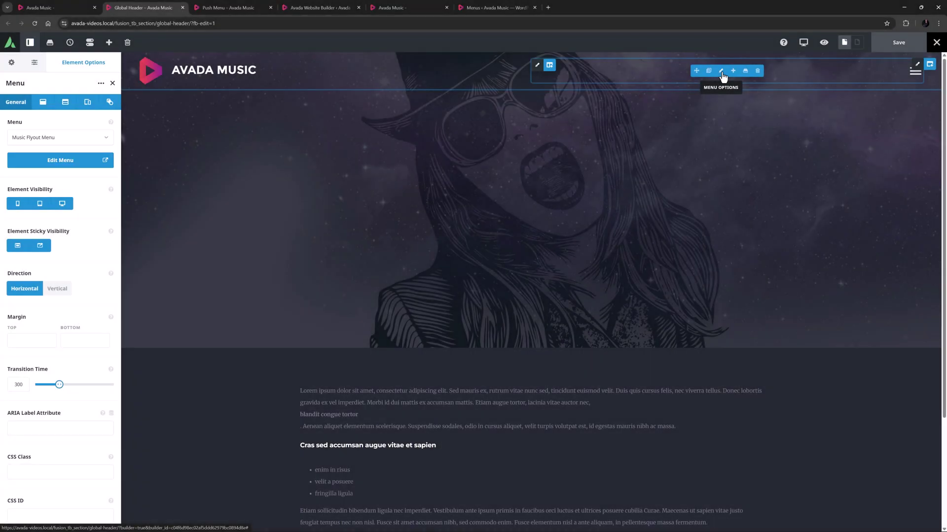
{"action": "left_click", "coordinate": [27, 141]}
{"action": "left_click", "coordinate": [28, 178]}
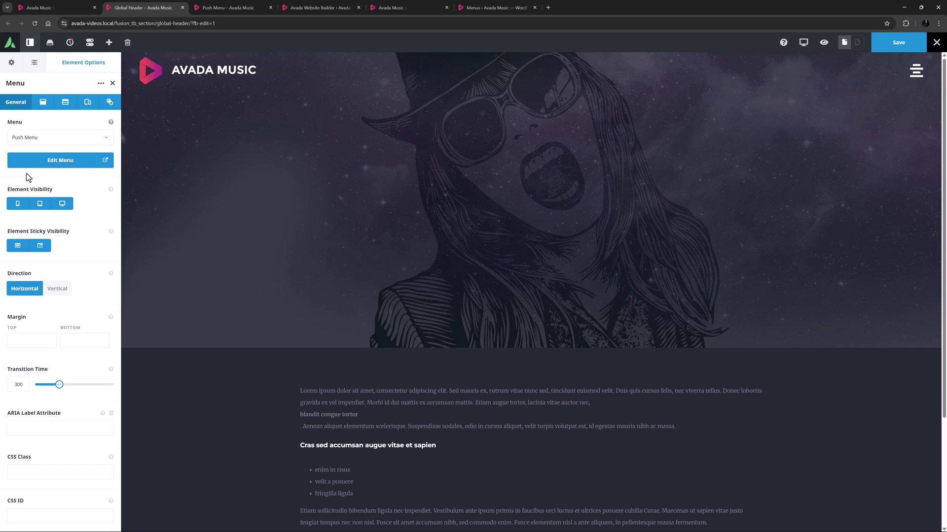
- Make the Main Menu Item Icon Color global Color 4 and save the header
{"action": "left_click", "coordinate": [42, 102]}
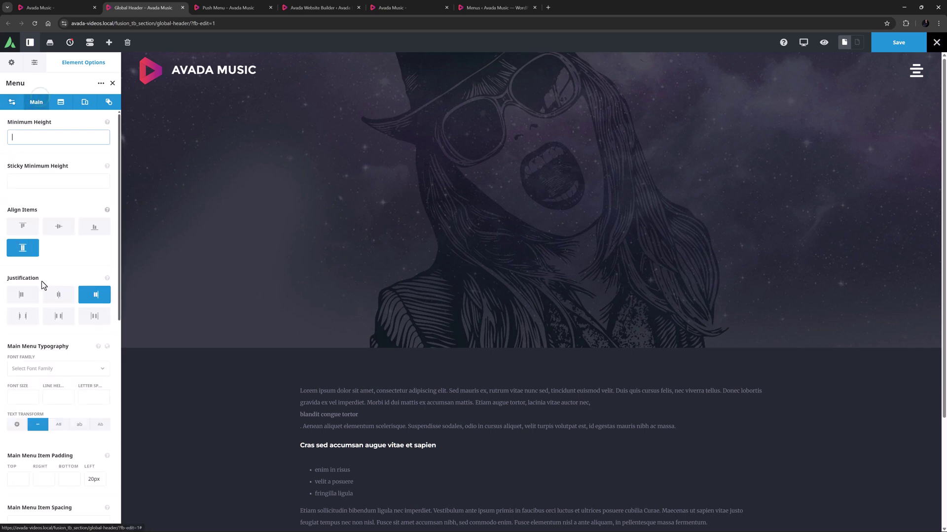
{"action": "scroll", "coordinate": [47, 301], "scroll_direction": "down", "scroll_amount": 2}
{"action": "scroll", "coordinate": [47, 301], "scroll_direction": "down", "scroll_amount": 10}
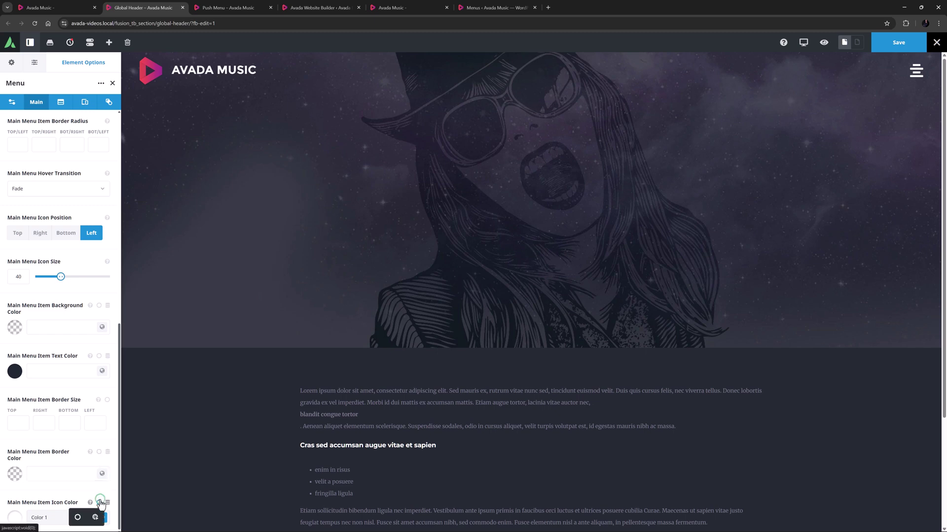
{"action": "scroll", "coordinate": [95, 519], "scroll_direction": "down", "scroll_amount": 1}
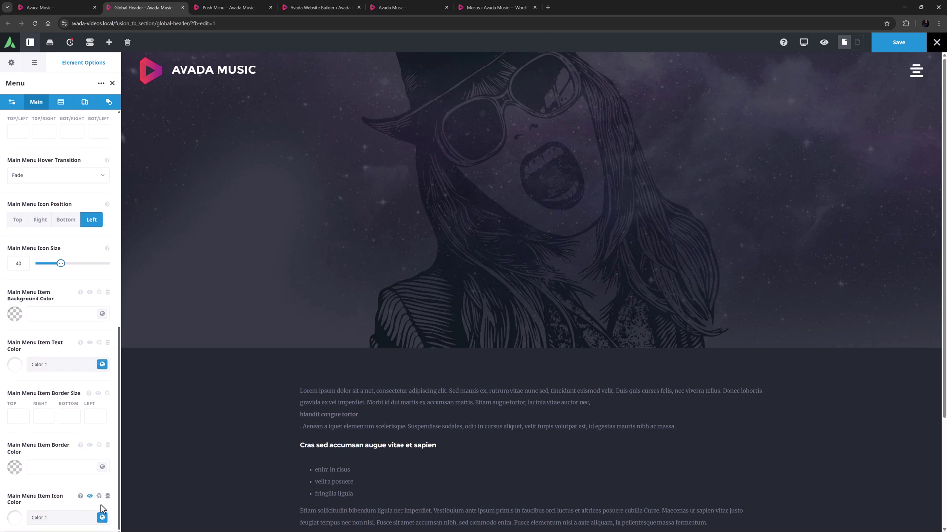
{"action": "left_click", "coordinate": [102, 487]}
{"action": "left_click", "coordinate": [48, 517]}
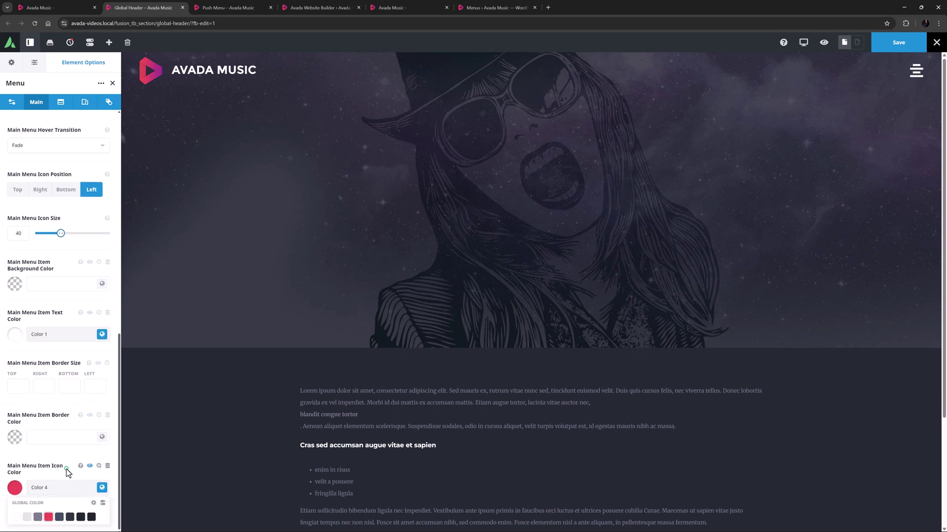
{"action": "left_click", "coordinate": [892, 43]}
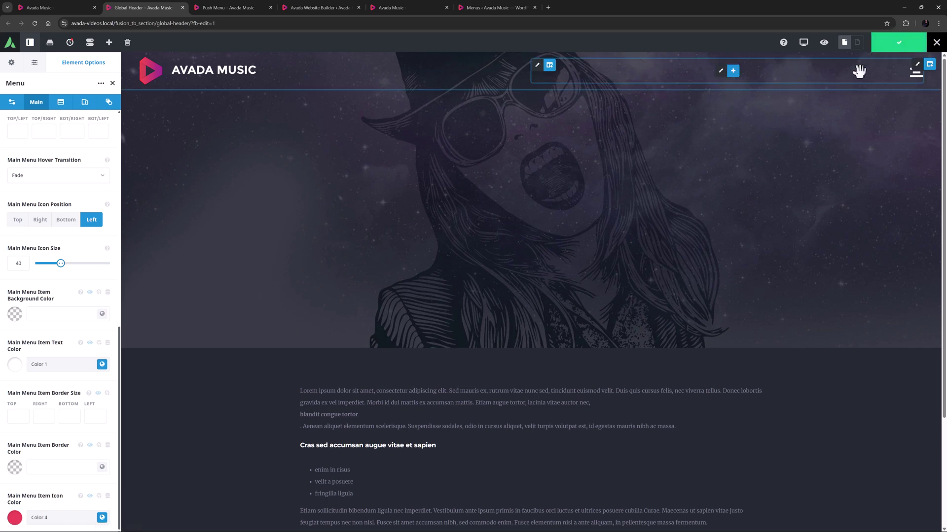
- Open the push menu on the homepage, go to Albums, and reopen it there
{"action": "left_click", "coordinate": [40, 8]}
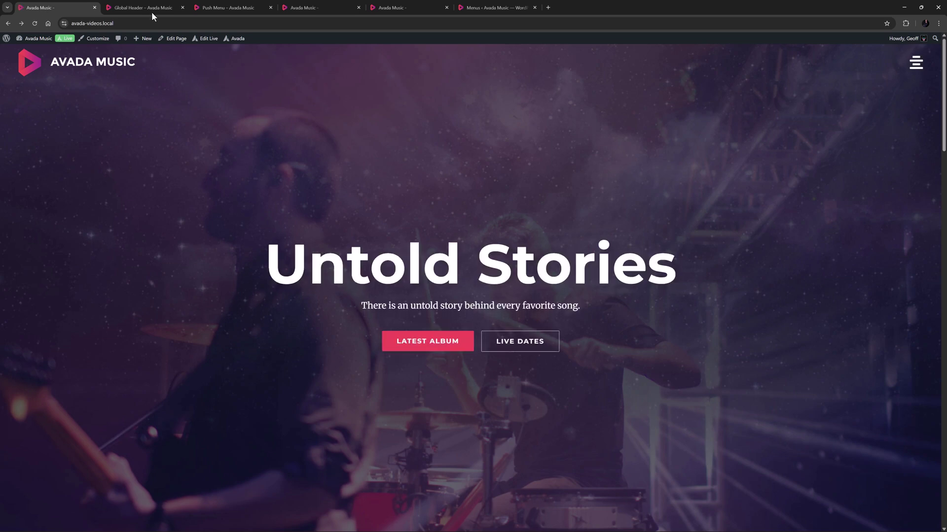
{"action": "left_click", "coordinate": [911, 69]}
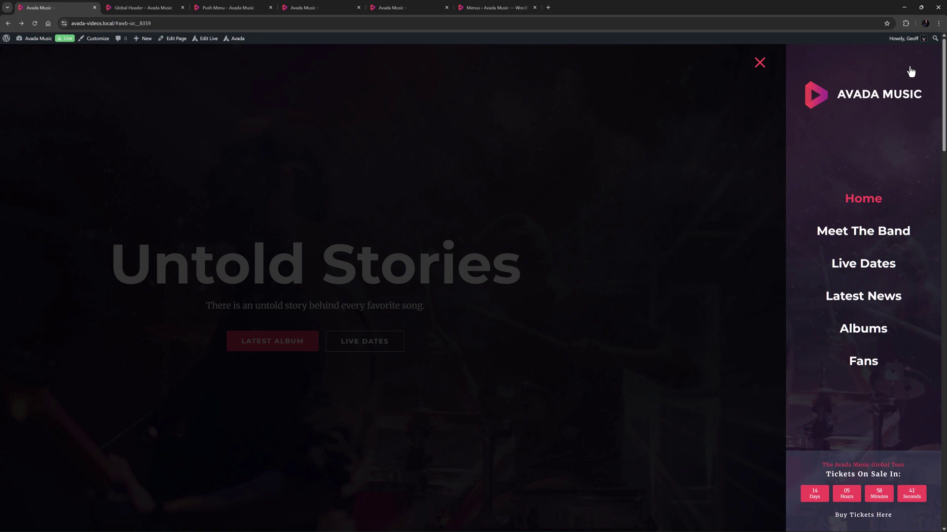
{"action": "left_click", "coordinate": [863, 330]}
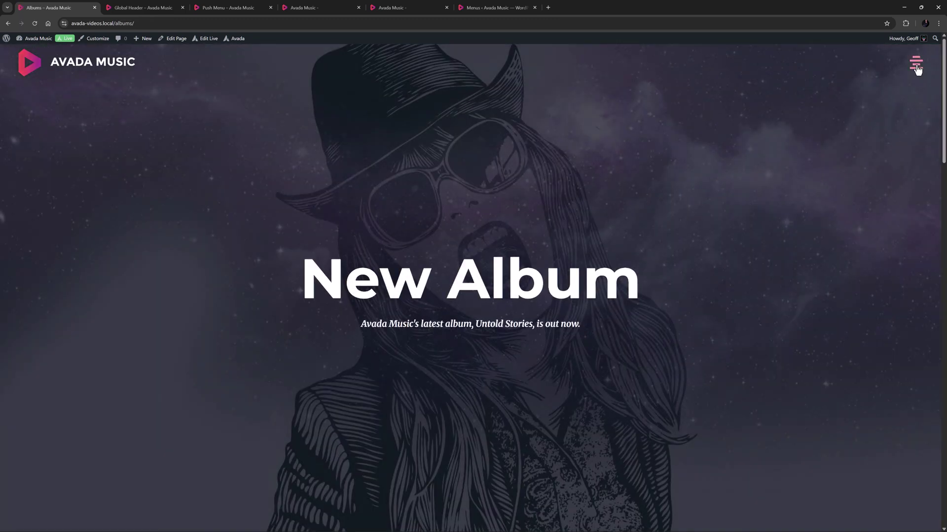
{"action": "left_click", "coordinate": [915, 64]}
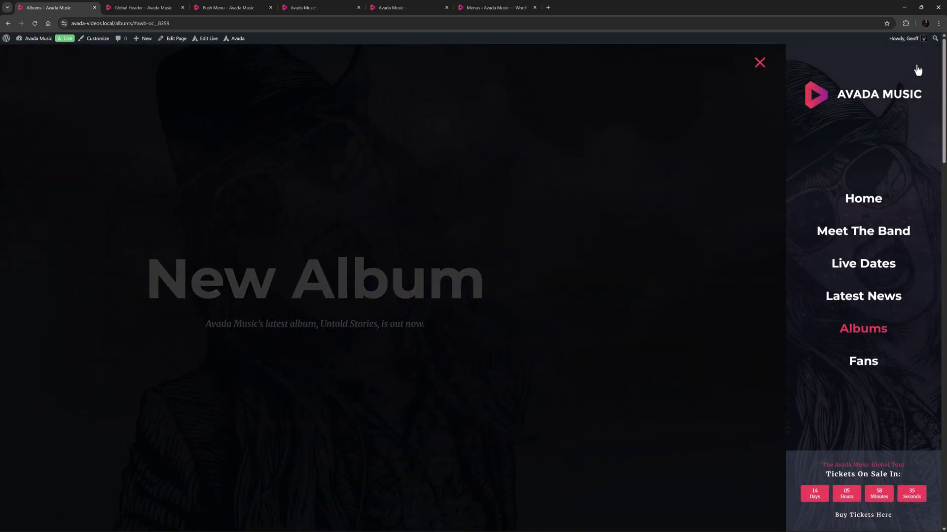
- Load the nonexistent /albuma page, open the push menu on the 404, and return Home
{"action": "left_click", "coordinate": [132, 24]}
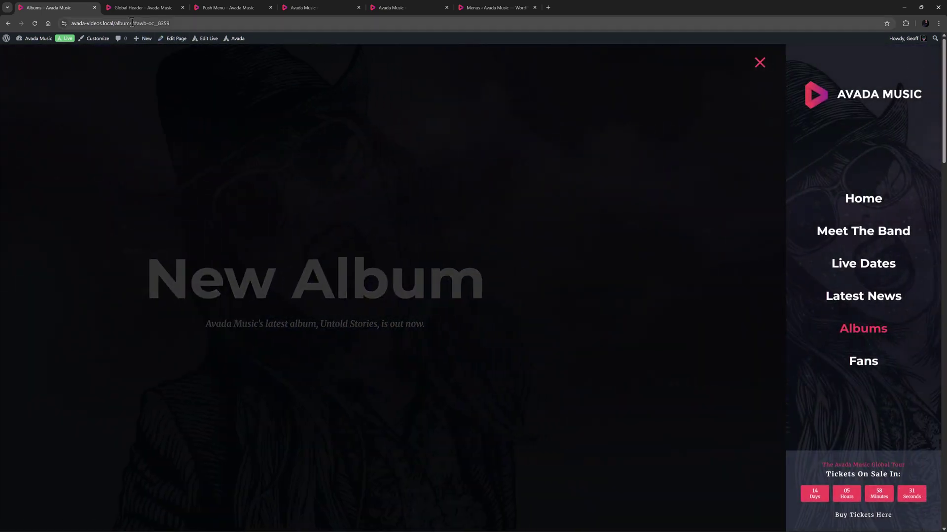
{"action": "left_click_drag", "start_coordinate": [129, 23], "coordinate": [169, 24]}
{"action": "type", "text": "a"}
{"action": "key", "text": "Return"}
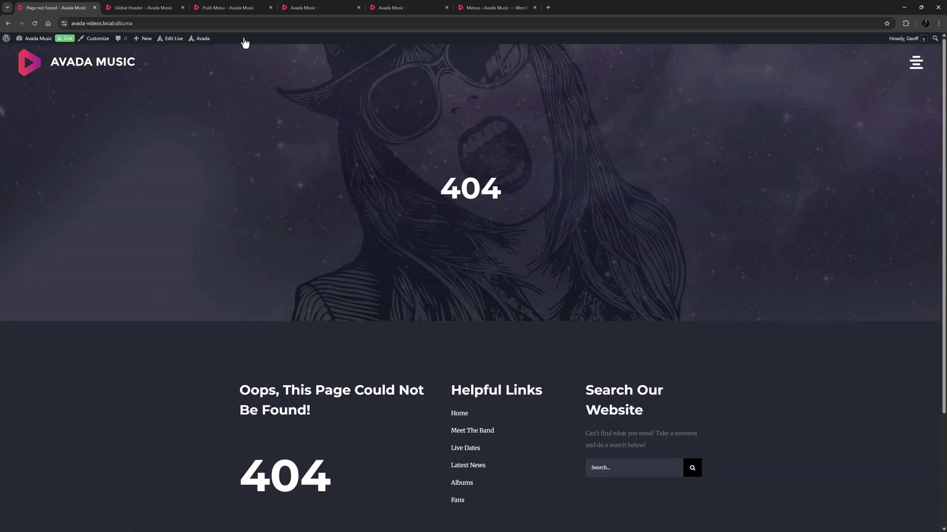
{"action": "left_click", "coordinate": [916, 63]}
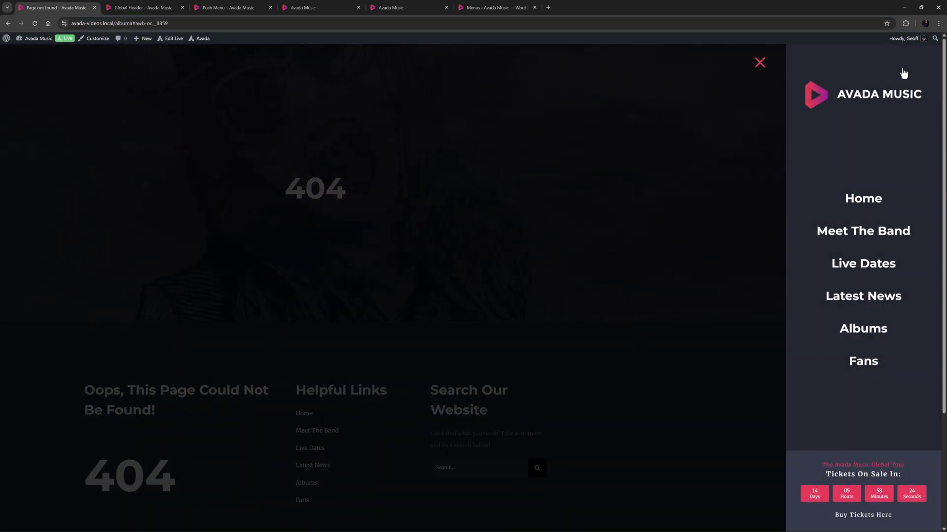
{"action": "left_click", "coordinate": [867, 209]}
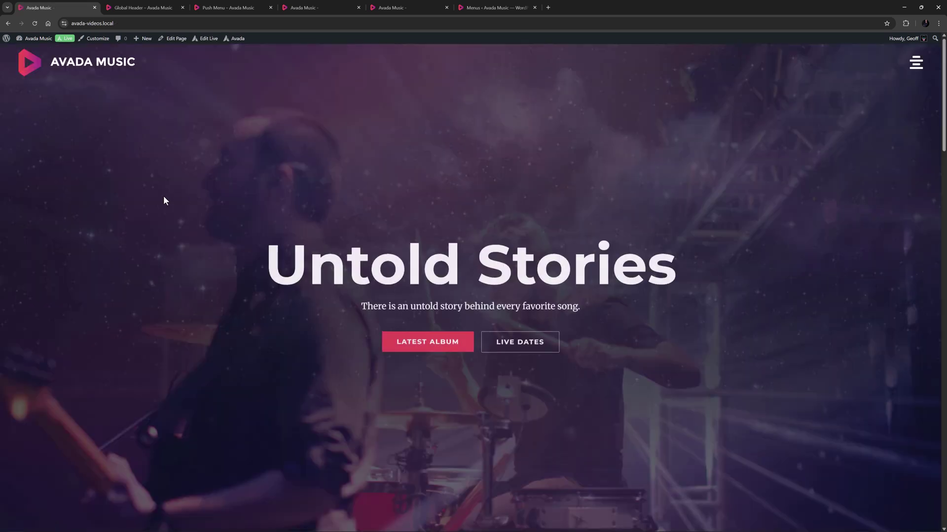